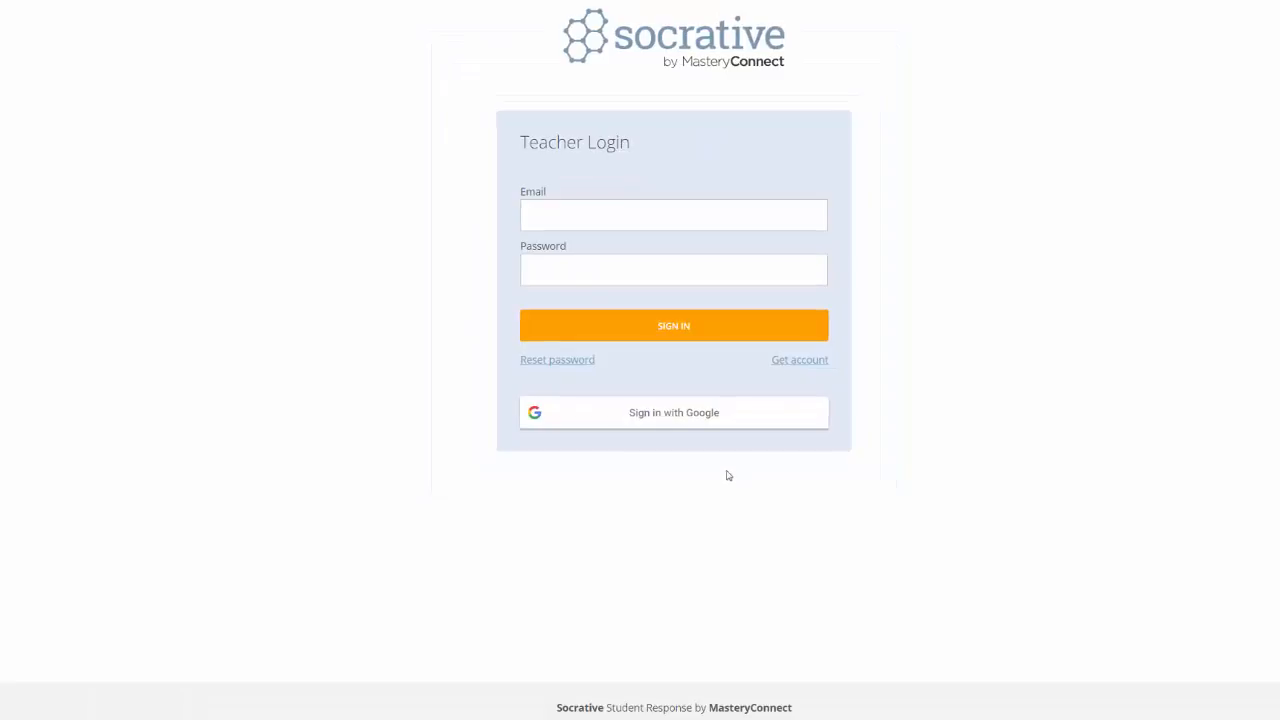
{"action": "left_click", "coordinate": [676, 418]}
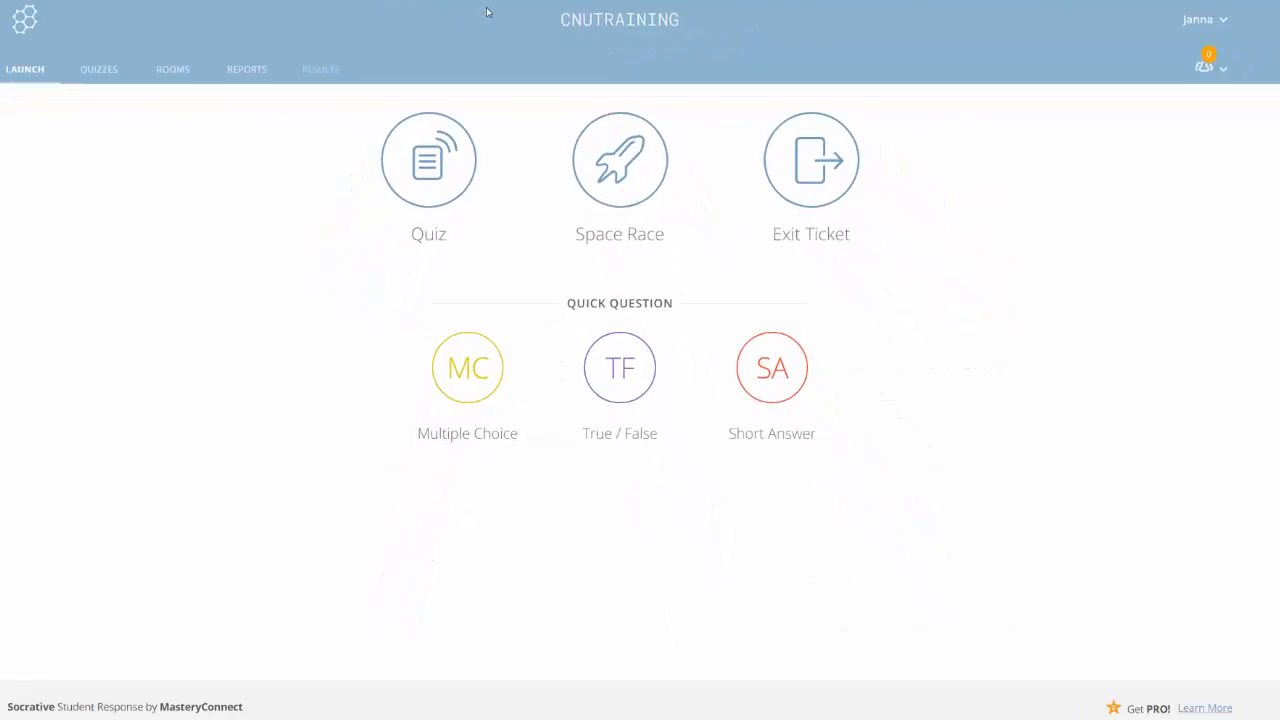
{"action": "left_click", "coordinate": [171, 79]}
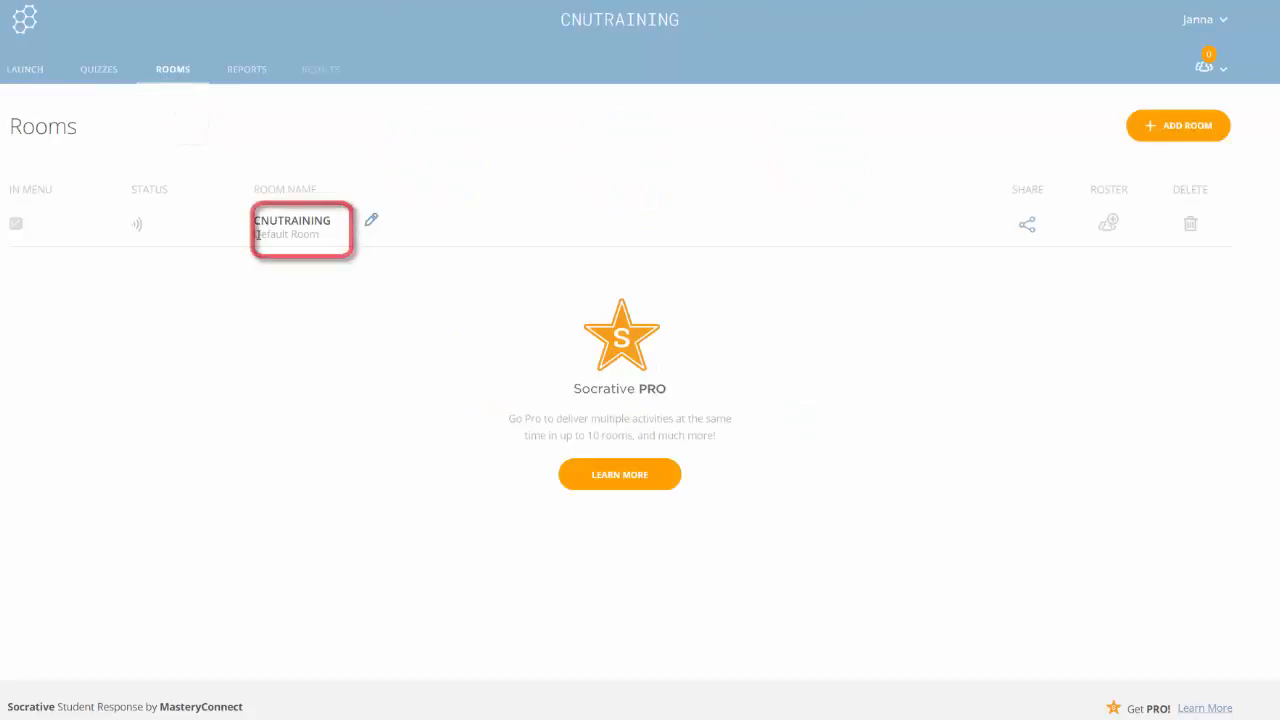
{"action": "left_click", "coordinate": [371, 222]}
{"action": "left_click", "coordinate": [330, 224]}
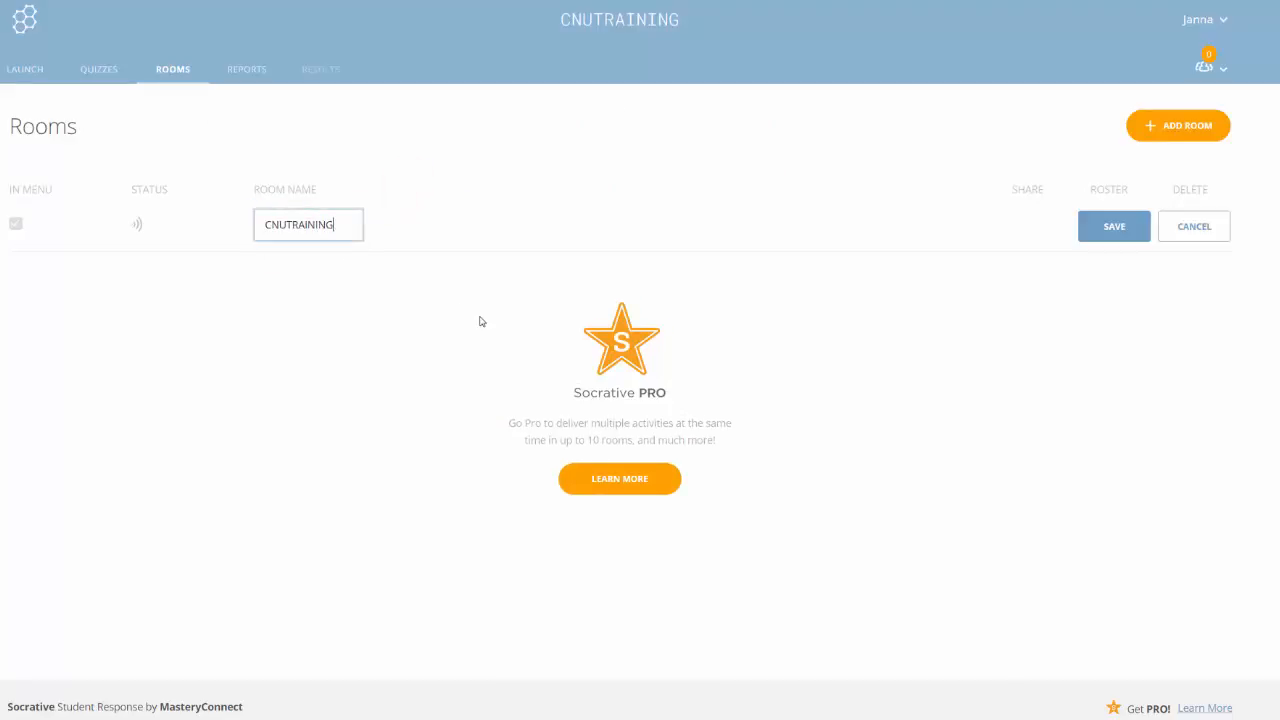
{"action": "key", "text": "BackSpace"}
{"action": "key", "text": "BackSpace"}
{"action": "key", "text": "BackSpace"}
{"action": "key", "text": "BackSpace"}
{"action": "key", "text": "BackSpace"}
{"action": "key", "text": "BackSpace"}
{"action": "key", "text": "BackSpace"}
{"action": "key", "text": "BackSpace"}
{"action": "key", "text": "BackSpace"}
{"action": "key", "text": "BackSpace"}
{"action": "key", "text": "BackSpace"}
{"action": "left_click", "coordinate": [1106, 227]}
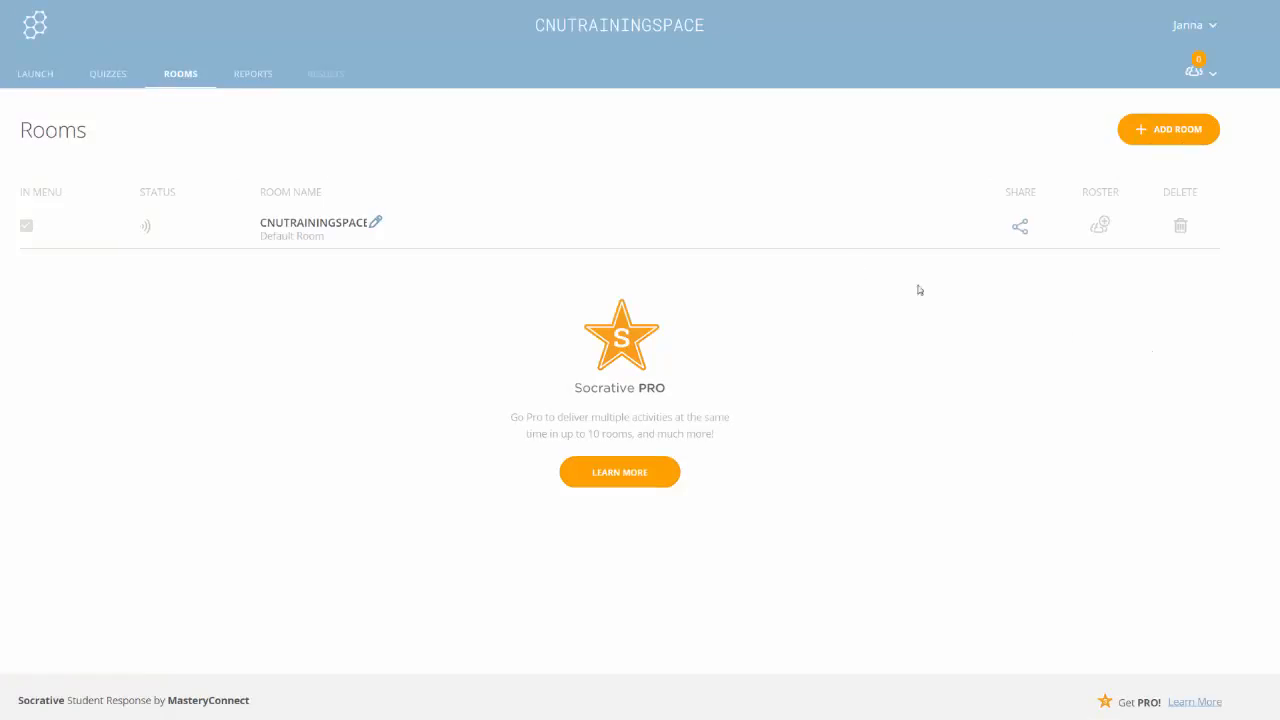
Step: Show the Quizzes list and expand the ADD QUIZ menu
{"action": "left_click", "coordinate": [108, 80]}
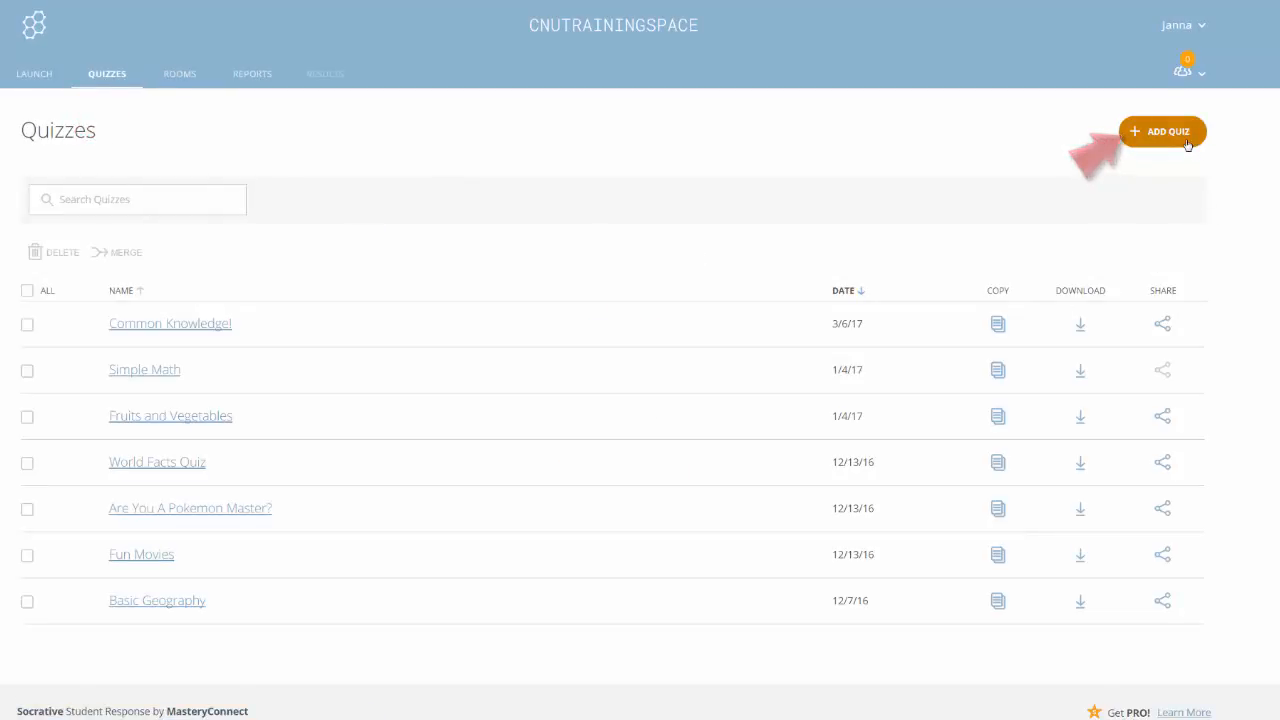
{"action": "left_click", "coordinate": [1184, 149]}
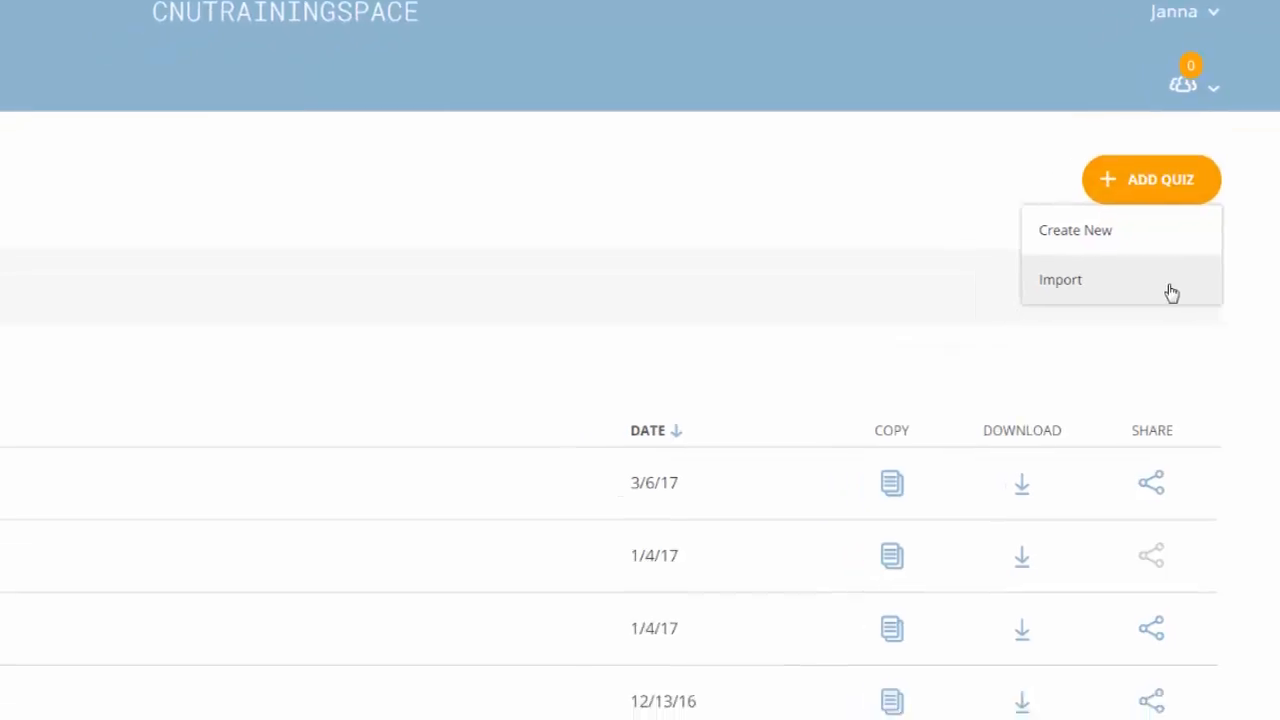
{"action": "left_click", "coordinate": [1113, 318]}
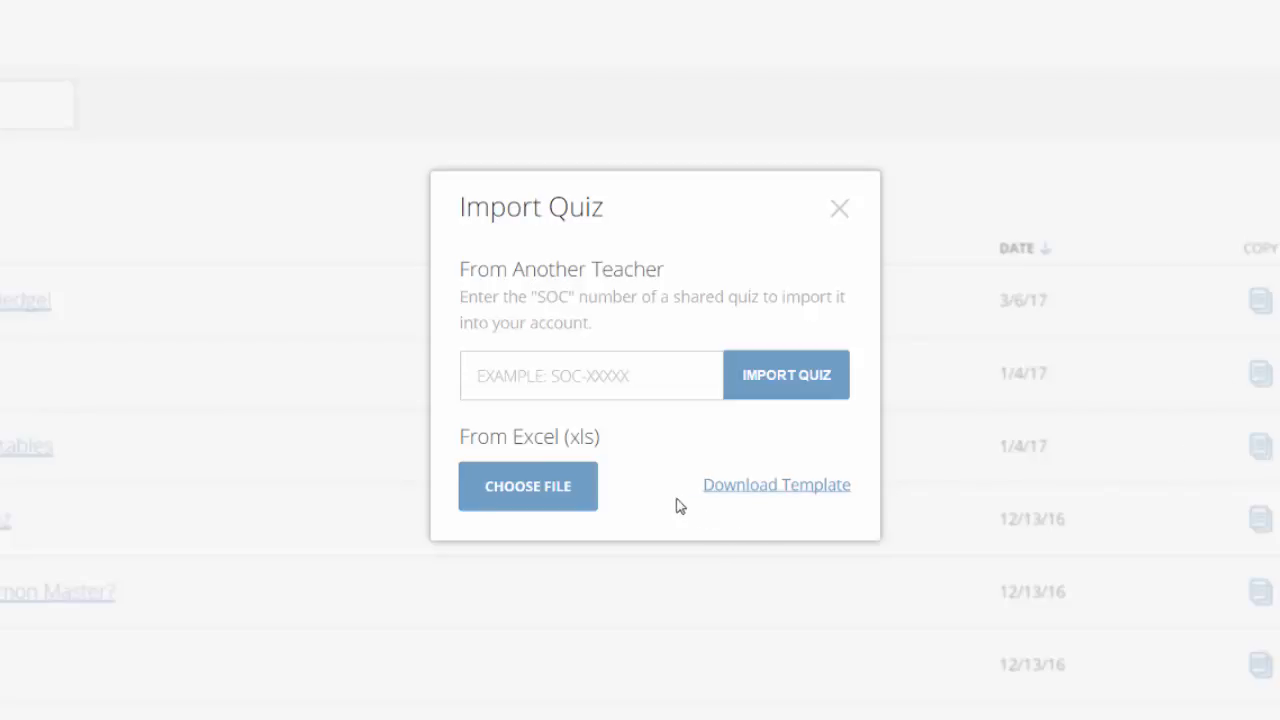
{"action": "left_click", "coordinate": [803, 497]}
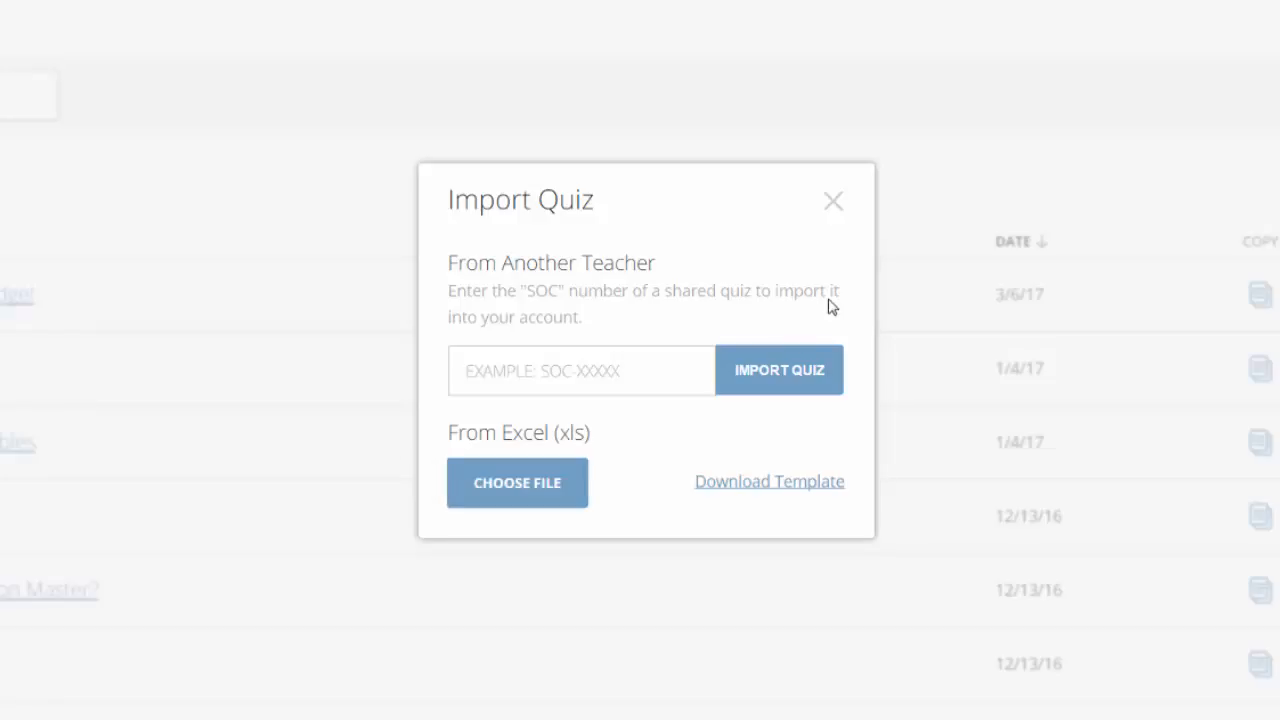
{"action": "left_click", "coordinate": [833, 201]}
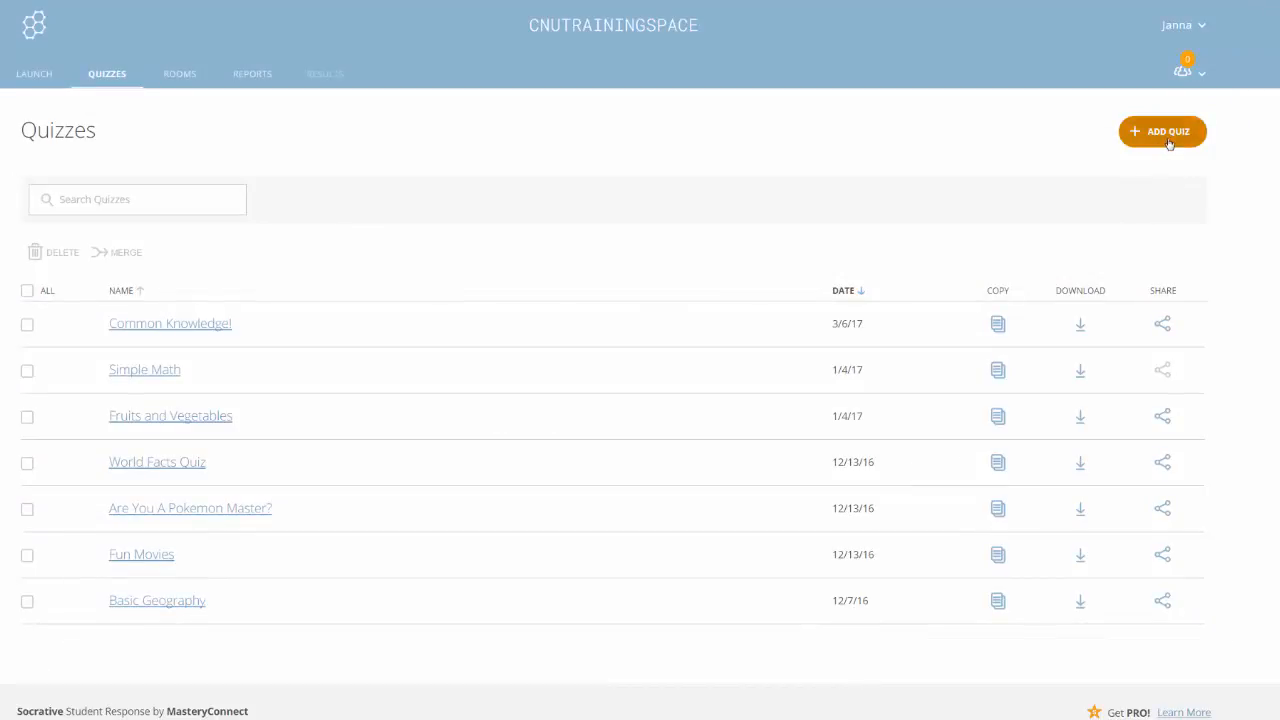
Step: Create a new quiz via ADD QUIZ > Create New, leaving Enable Sharing on
{"action": "left_click", "coordinate": [1168, 143]}
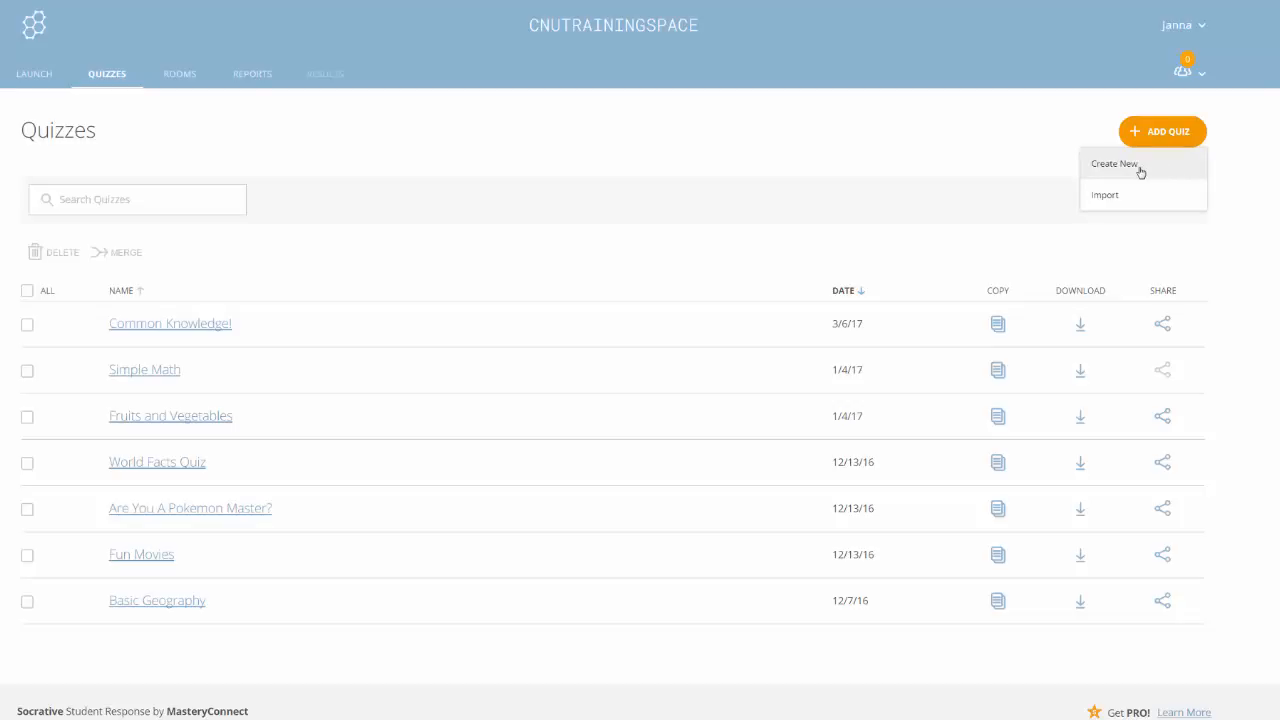
{"action": "left_click", "coordinate": [1140, 172]}
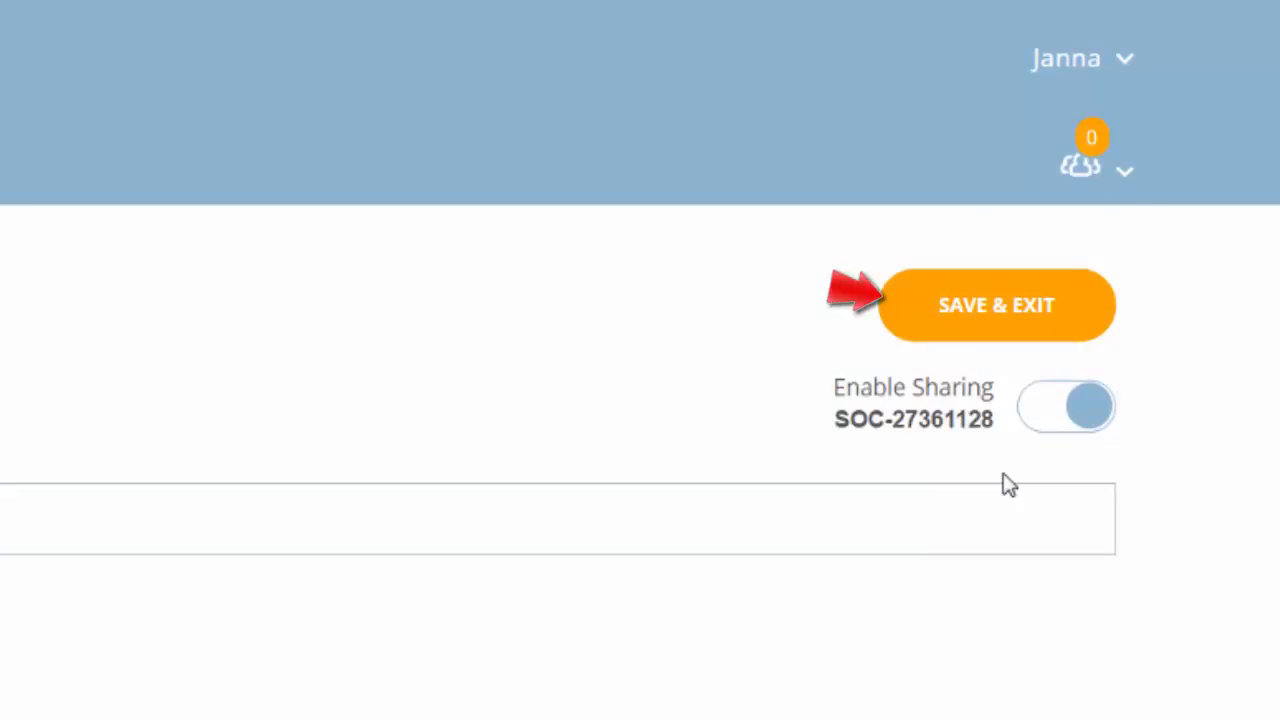
{"action": "left_click", "coordinate": [1096, 416]}
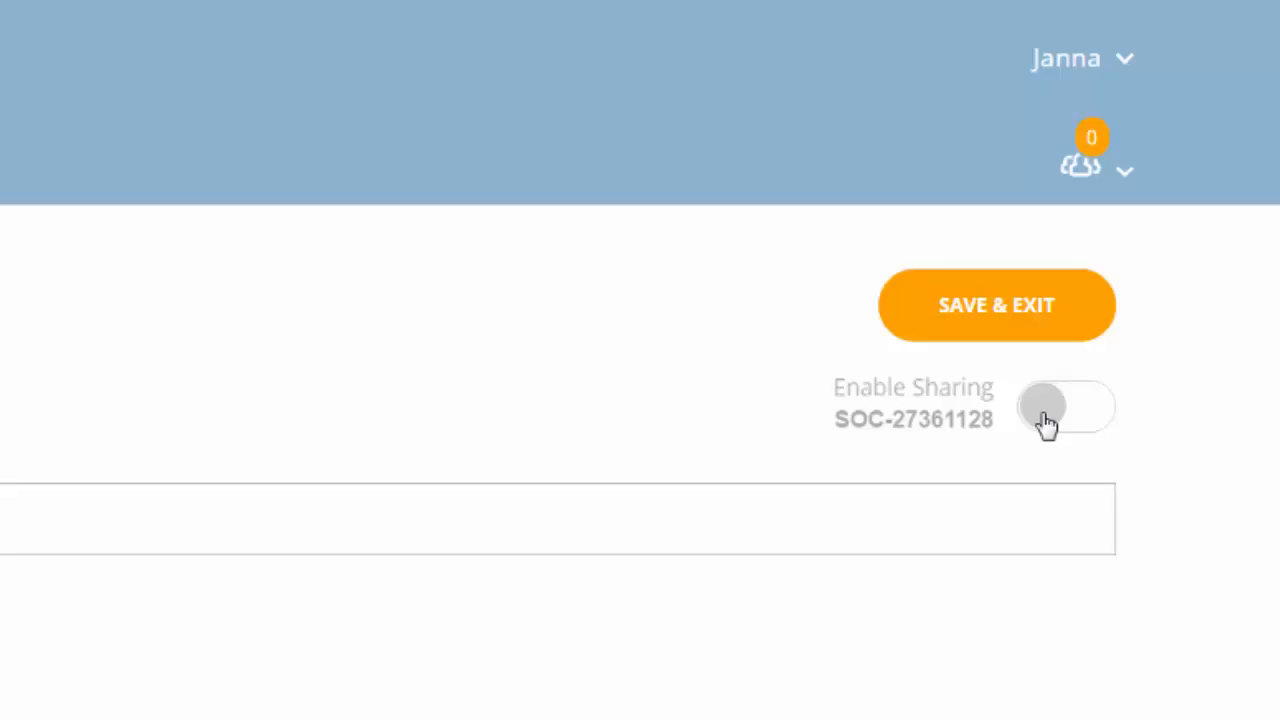
{"action": "left_click", "coordinate": [1045, 422]}
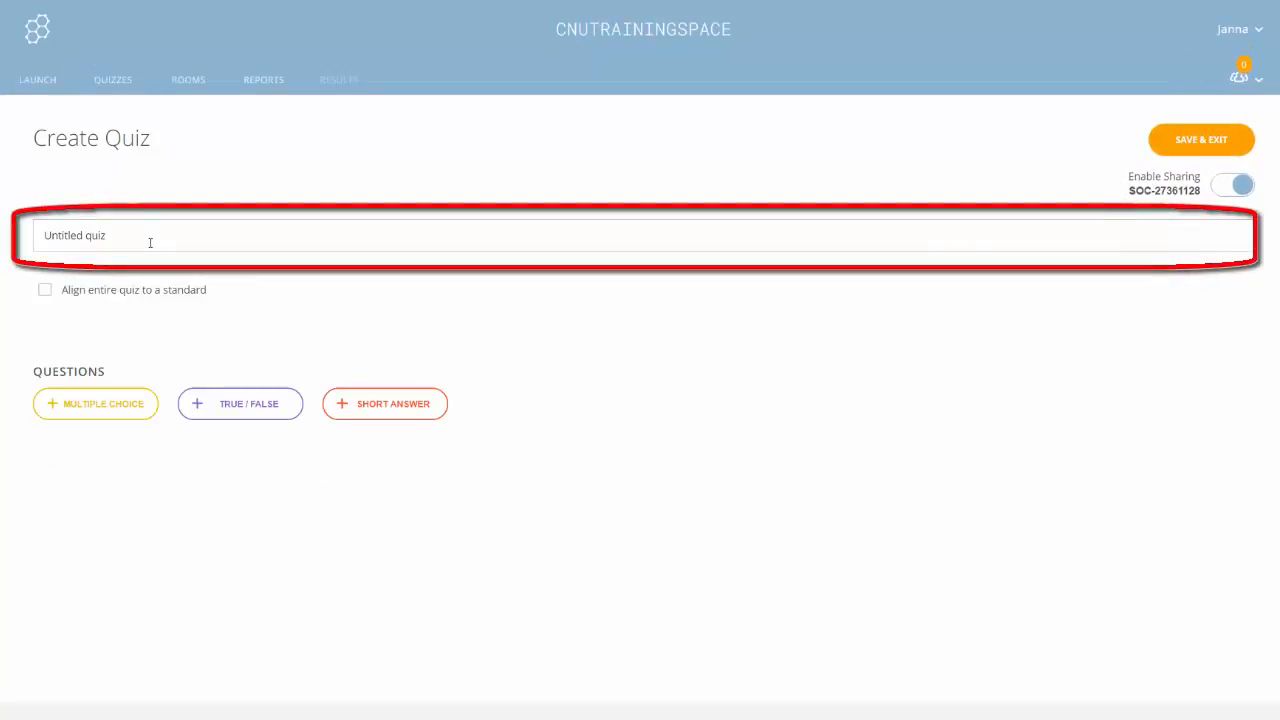
Step: Replace the 'Untitled quiz' title with 'Basic Math'
{"action": "key", "text": "BackSpace"}
{"action": "key", "text": "BackSpace"}
{"action": "key", "text": "BackSpace"}
{"action": "key", "text": "BackSpace"}
{"action": "key", "text": "BackSpace"}
{"action": "key", "text": "BackSpace"}
{"action": "key", "text": "BackSpace"}
{"action": "key", "text": "BackSpace"}
{"action": "key", "text": "BackSpace"}
{"action": "key", "text": "BackSpace"}
{"action": "key", "text": "BackSpace"}
{"action": "key", "text": "BackSpace"}
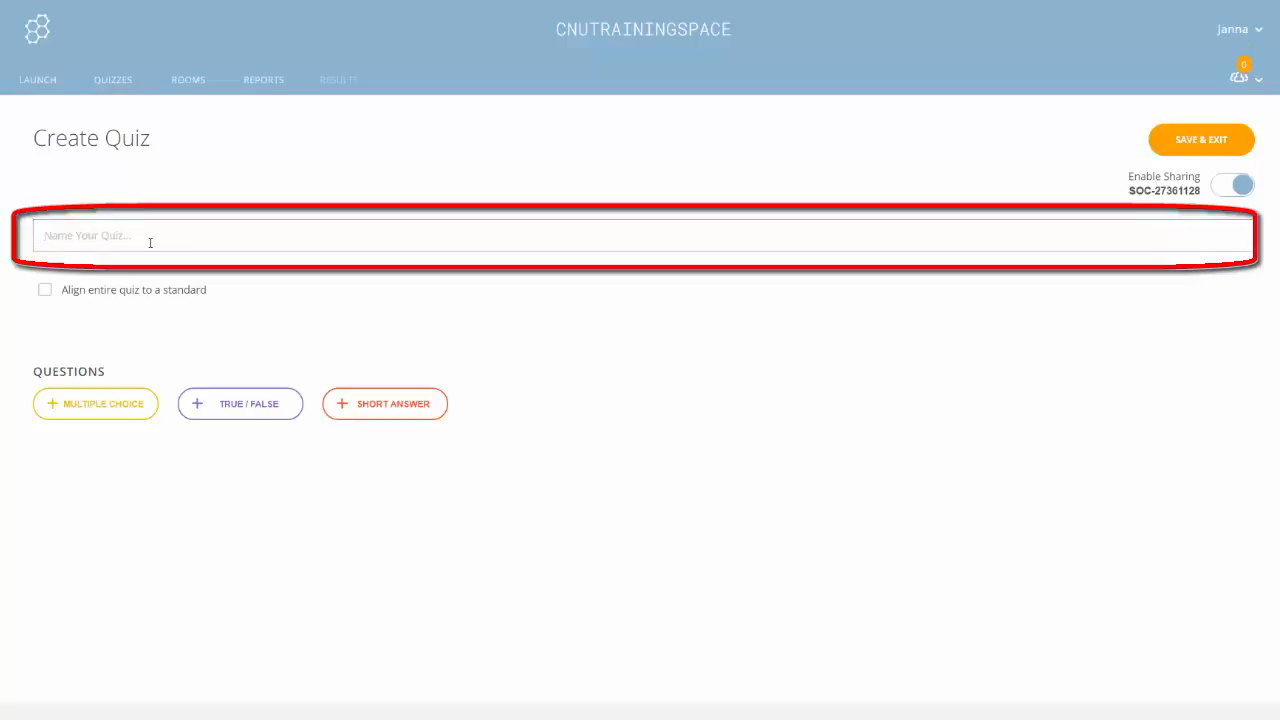
{"action": "type", "text": "Basic Math"}
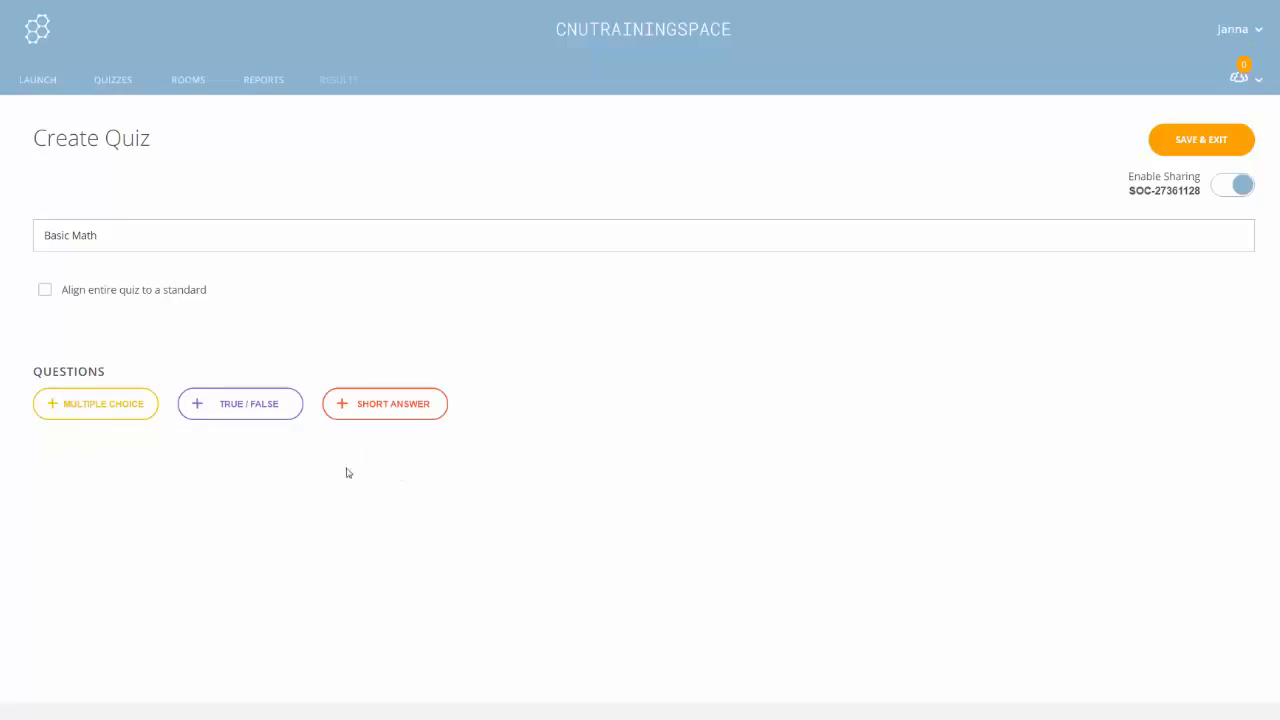
Step: Add a multiple-choice question: 'What operation will tell us how many cookies are in two dozens?'
{"action": "left_click", "coordinate": [82, 417]}
{"action": "scroll", "coordinate": [548, 416], "scroll_direction": "down", "scroll_amount": 2}
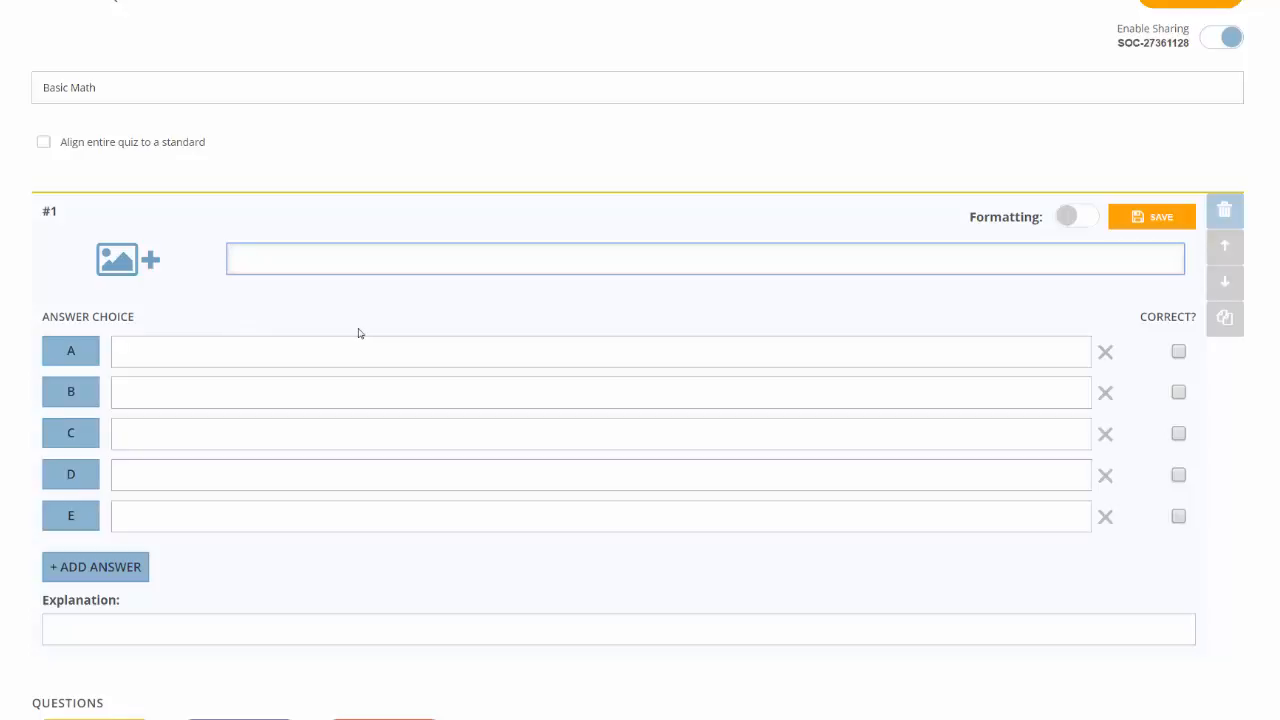
{"action": "type", "text": "WH"}
{"action": "key", "text": "BackSpace"}
{"action": "key", "text": "BackSpace"}
{"action": "type", "text": "What operation will tell us how many "}
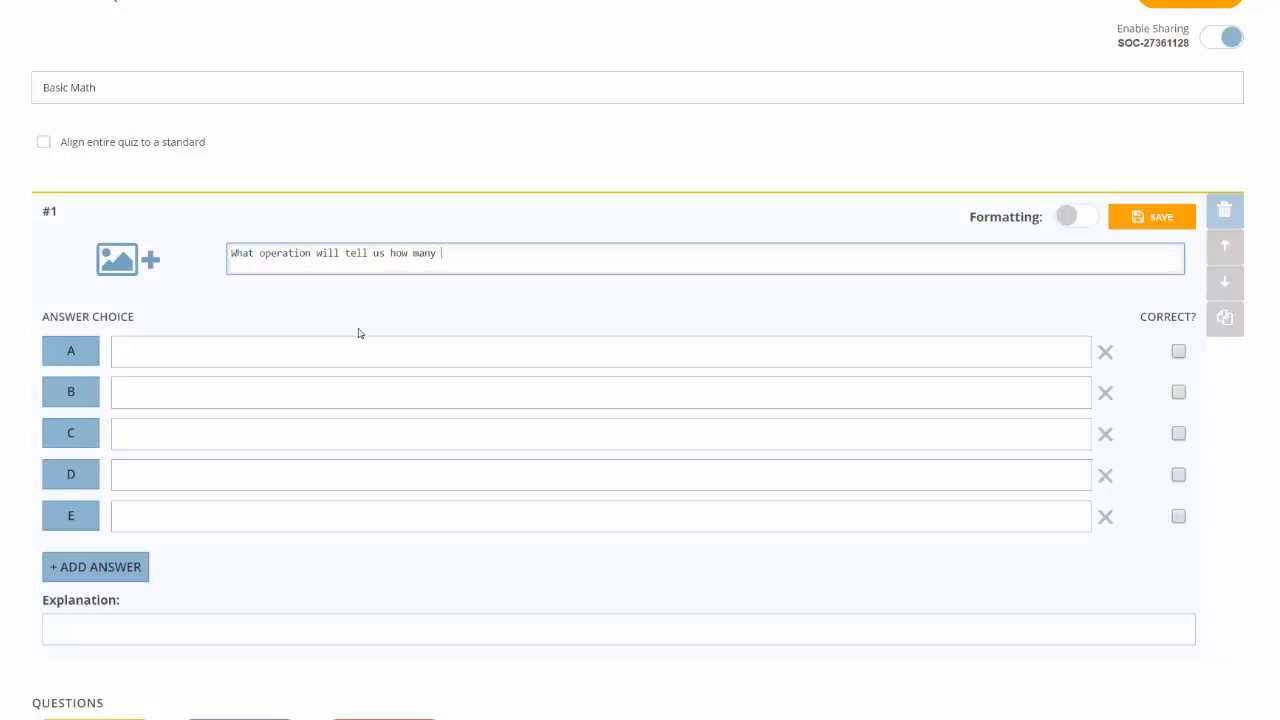
{"action": "type", "text": "cookies are in two dozens?"}
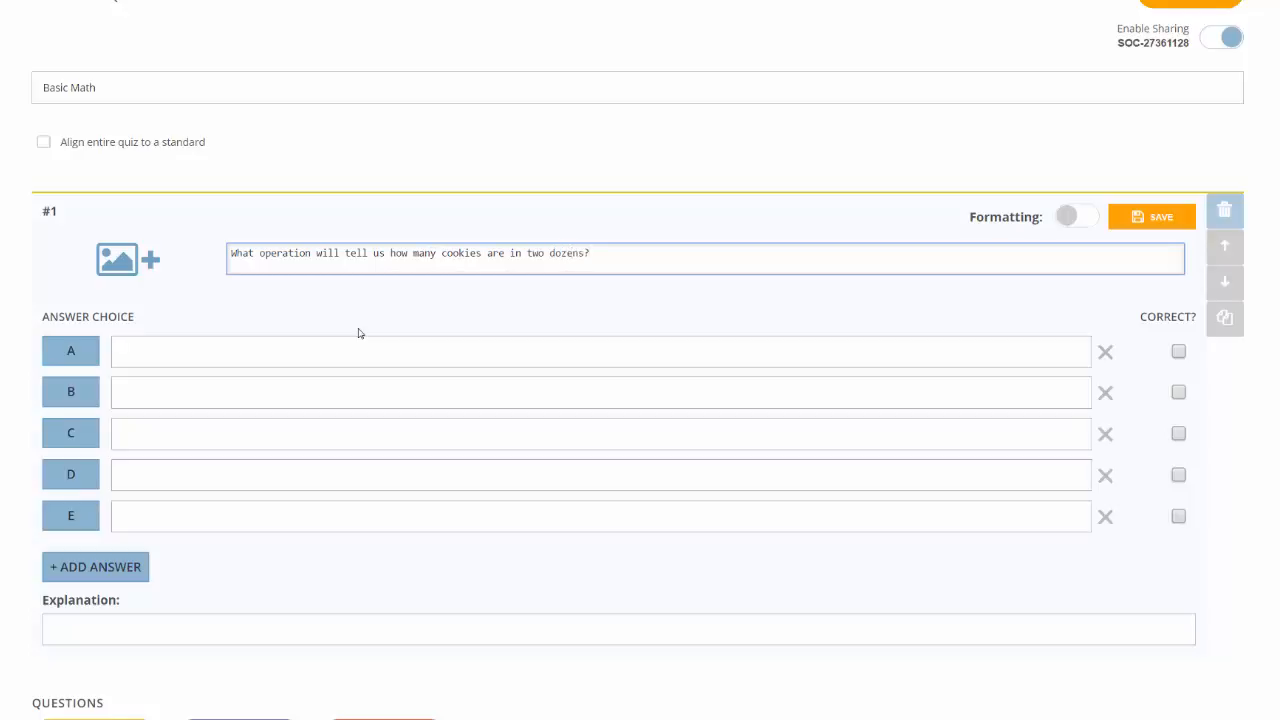
Step: Fill answers A–D with Addition, Subtraction, Multiplication and Division
{"action": "left_click", "coordinate": [224, 349]}
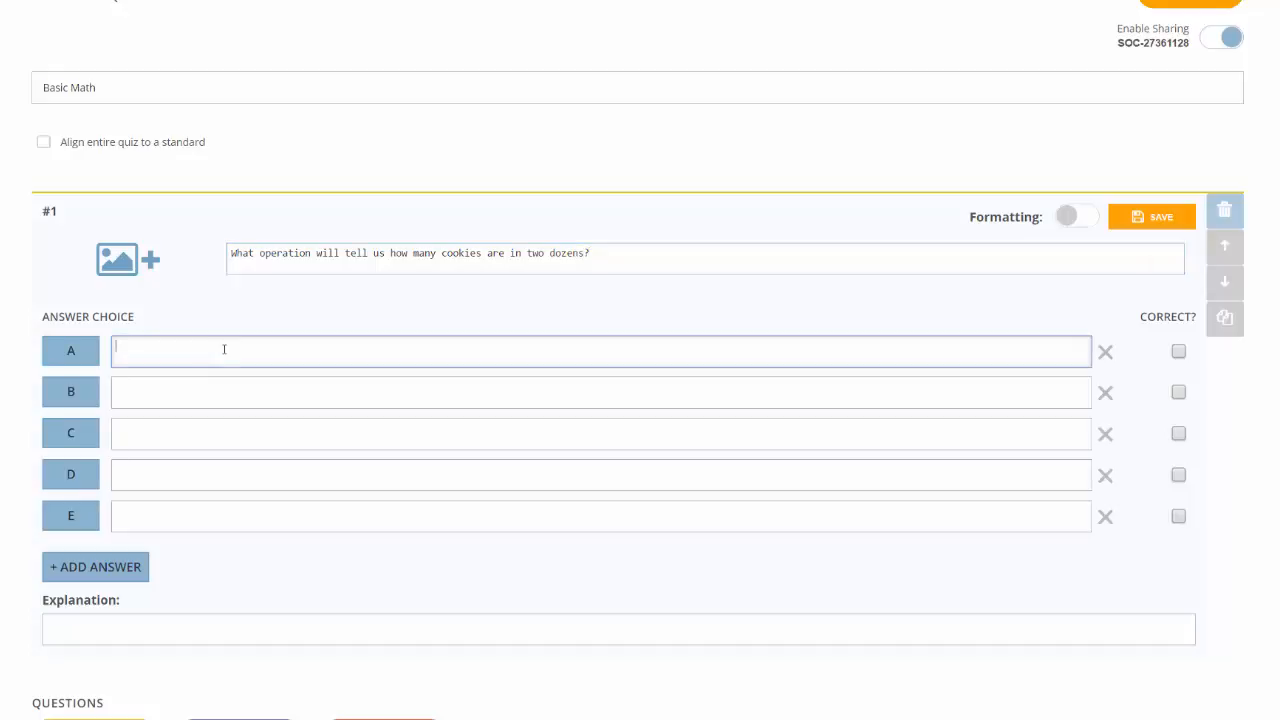
{"action": "type", "text": "Addition"}
{"action": "key", "text": "Tab"}
{"action": "type", "text": "Subtr"}
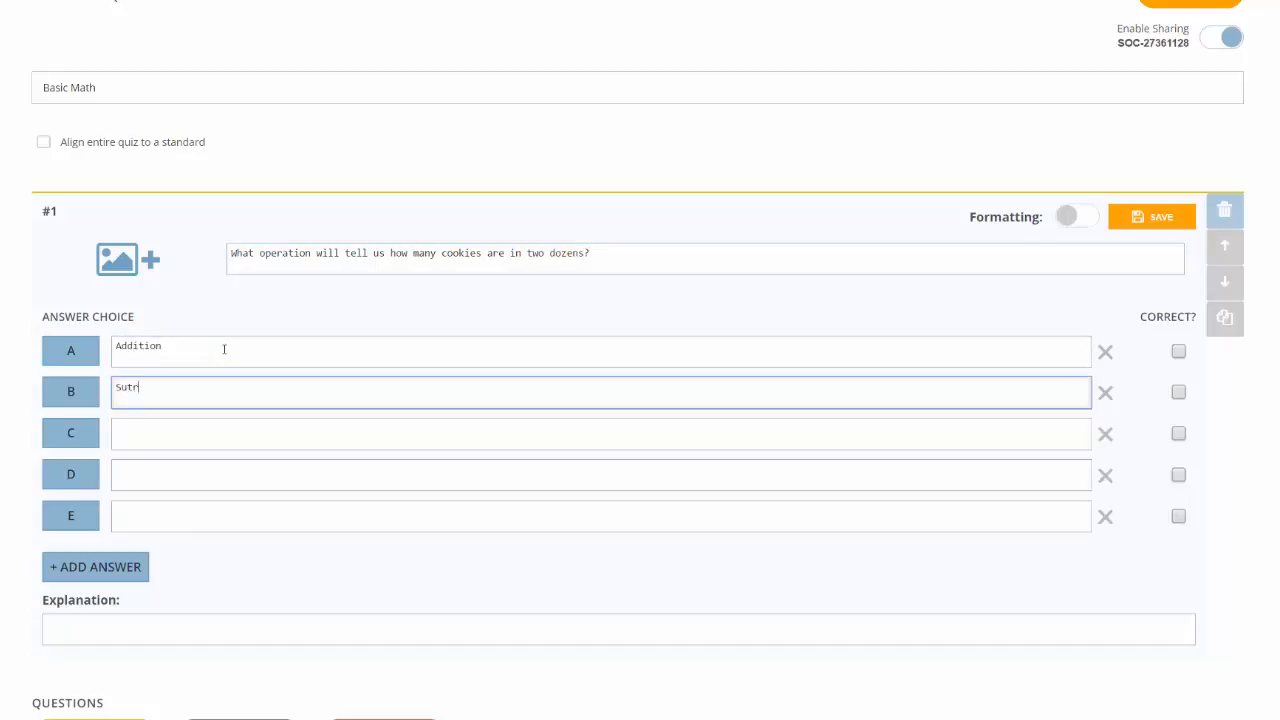
{"action": "type", "text": "a"}
{"action": "key", "text": "BackSpace"}
{"action": "key", "text": "BackSpace"}
{"action": "key", "text": "BackSpace"}
{"action": "type", "text": "btraction"}
{"action": "key", "text": "Tab"}
{"action": "type", "text": "Multi"}
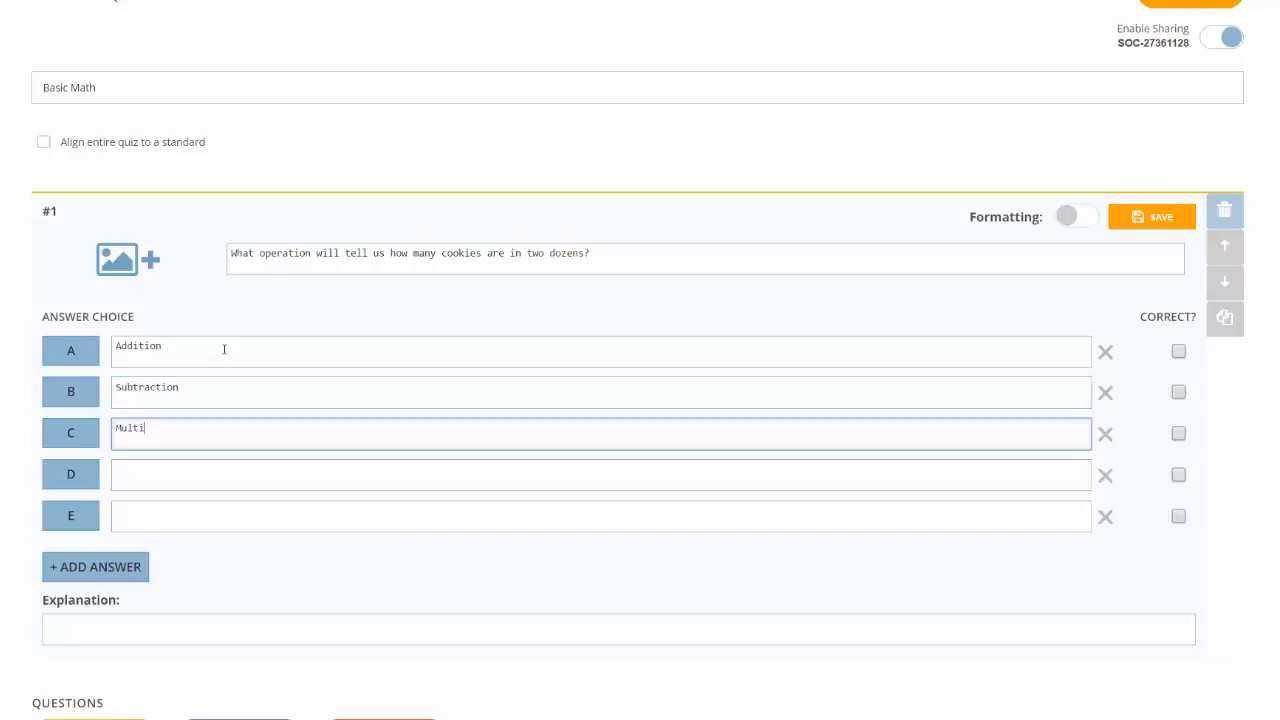
{"action": "type", "text": "plication"}
{"action": "key", "text": "Tab"}
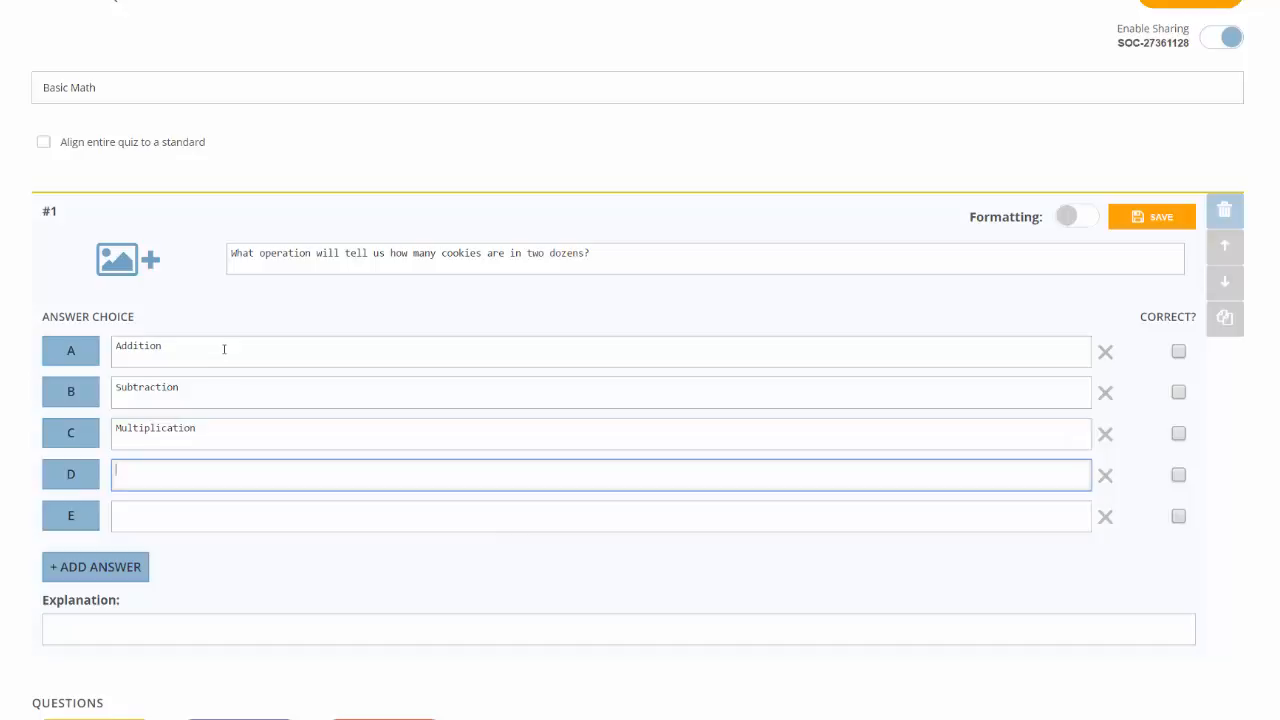
{"action": "type", "text": "Division"}
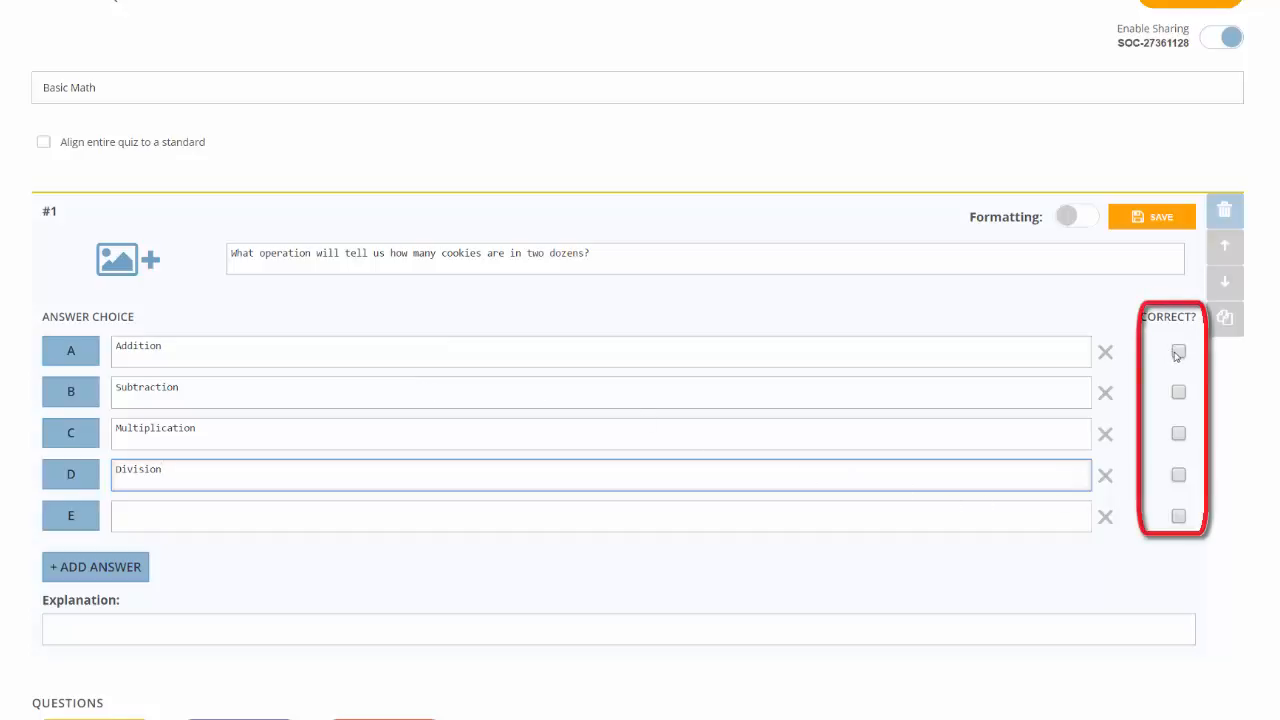
Step: Delete answer E and leave Multiplication (C) as the only correct answer
{"action": "left_click", "coordinate": [1179, 433]}
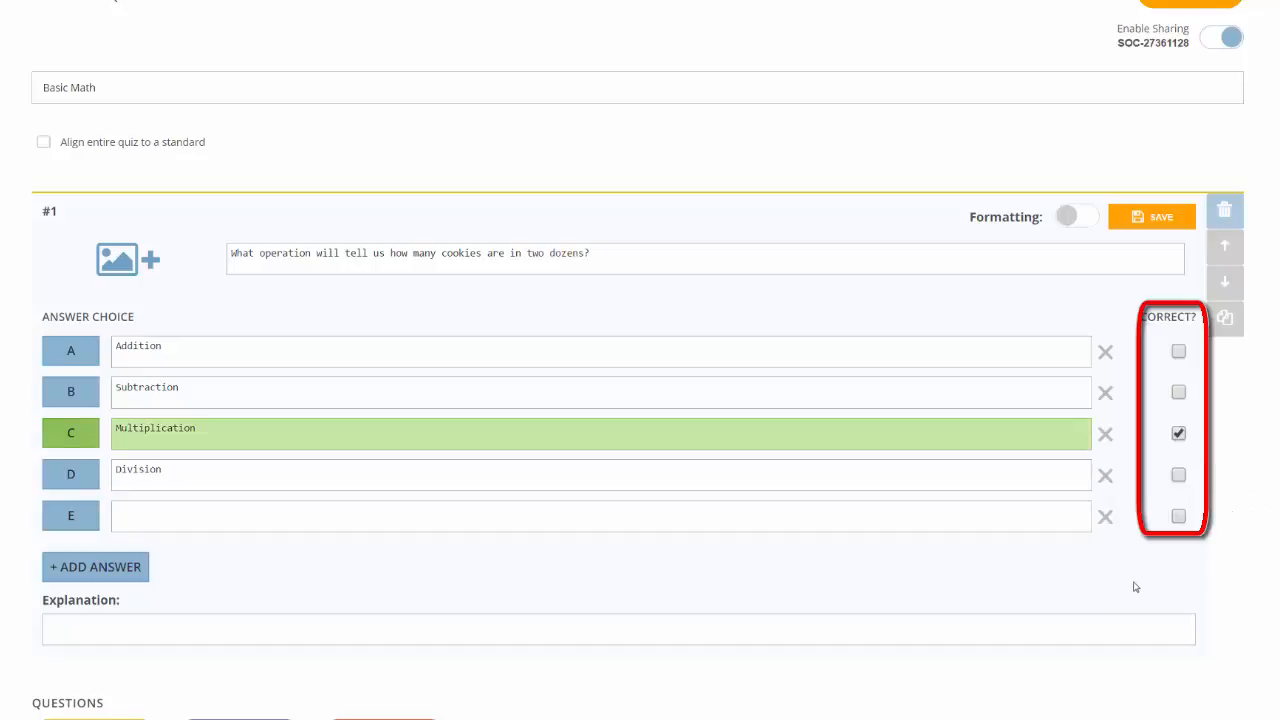
{"action": "left_click", "coordinate": [1107, 518]}
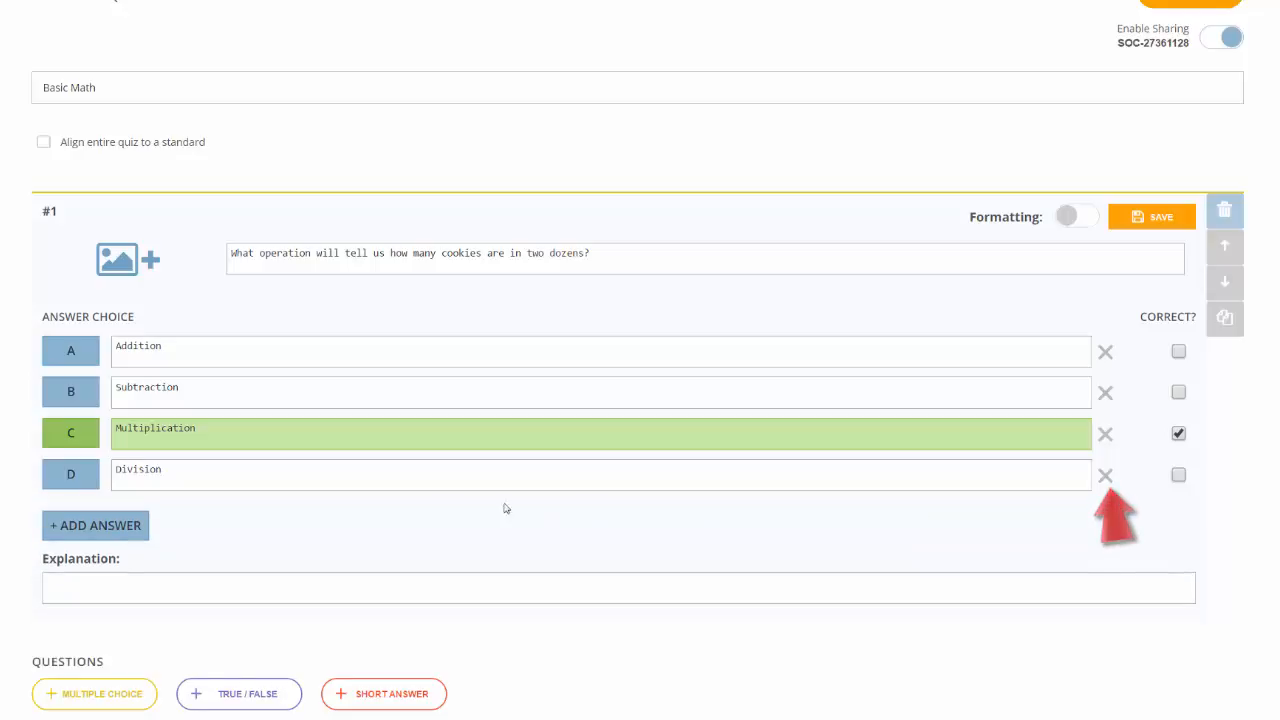
{"action": "left_click", "coordinate": [73, 536]}
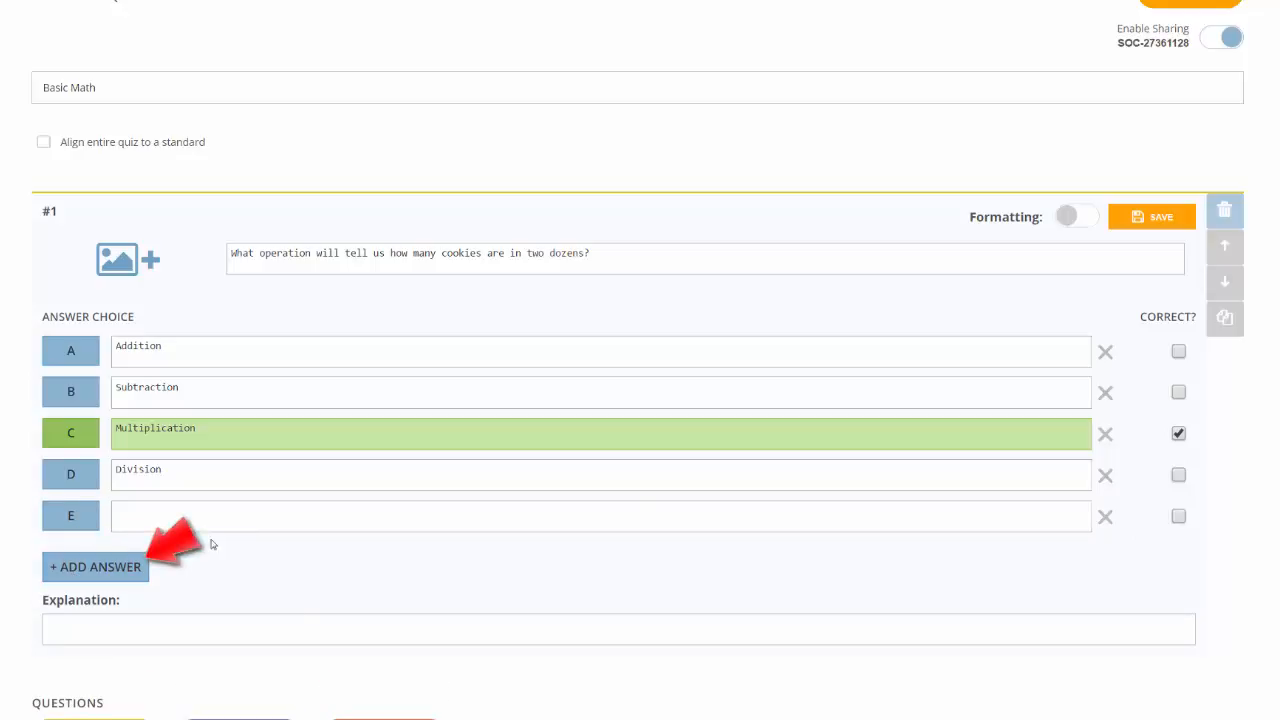
{"action": "left_click", "coordinate": [1105, 516]}
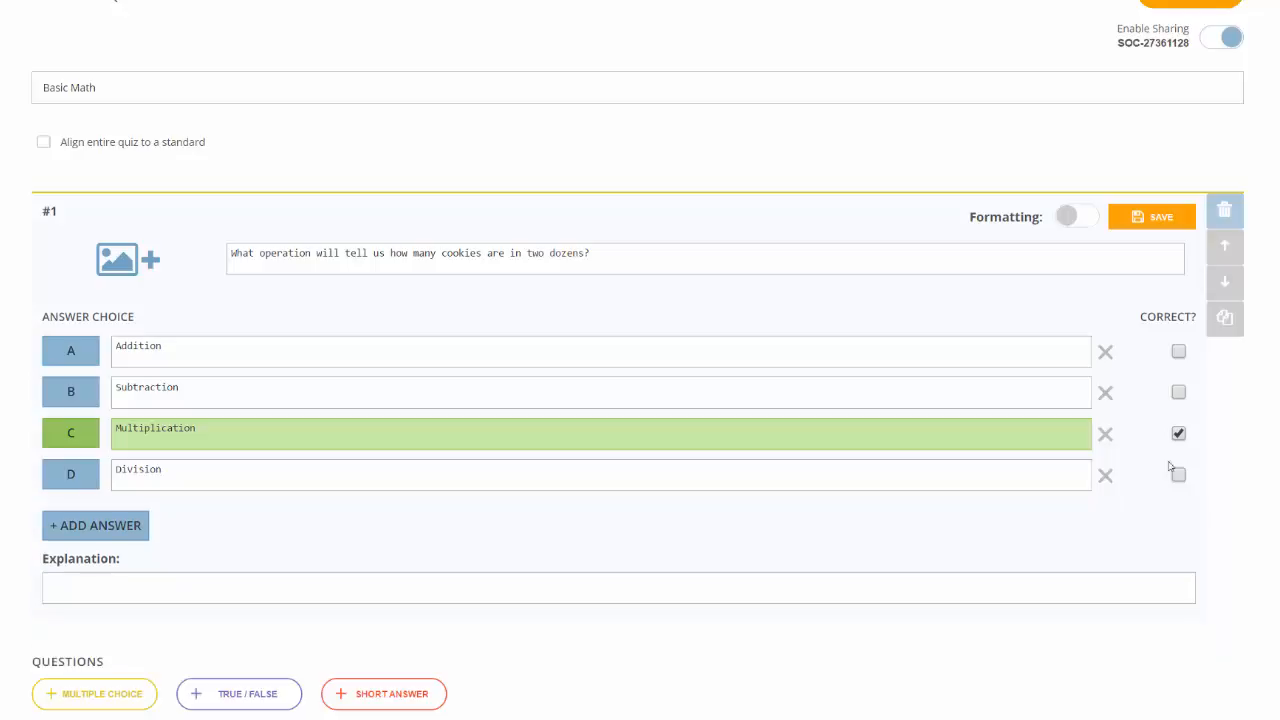
{"action": "left_click", "coordinate": [1178, 392]}
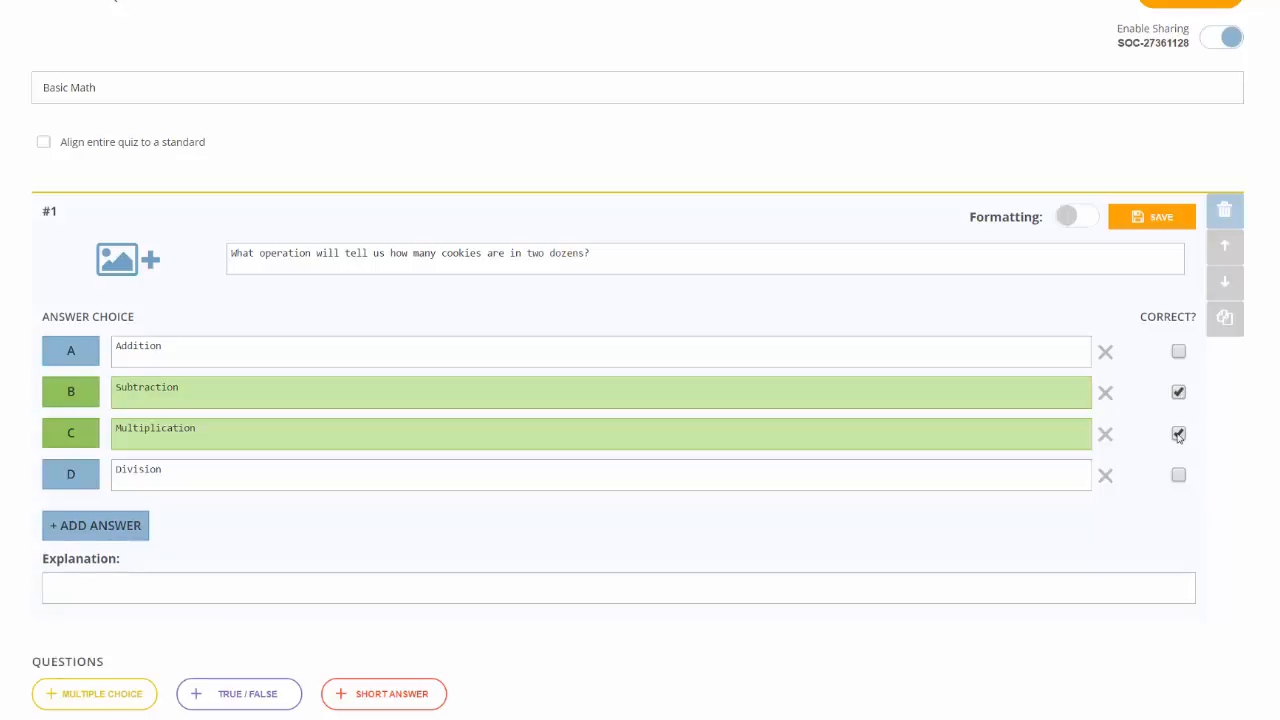
{"action": "left_click", "coordinate": [1178, 434]}
{"action": "left_click", "coordinate": [1178, 392]}
{"action": "left_click", "coordinate": [1178, 434]}
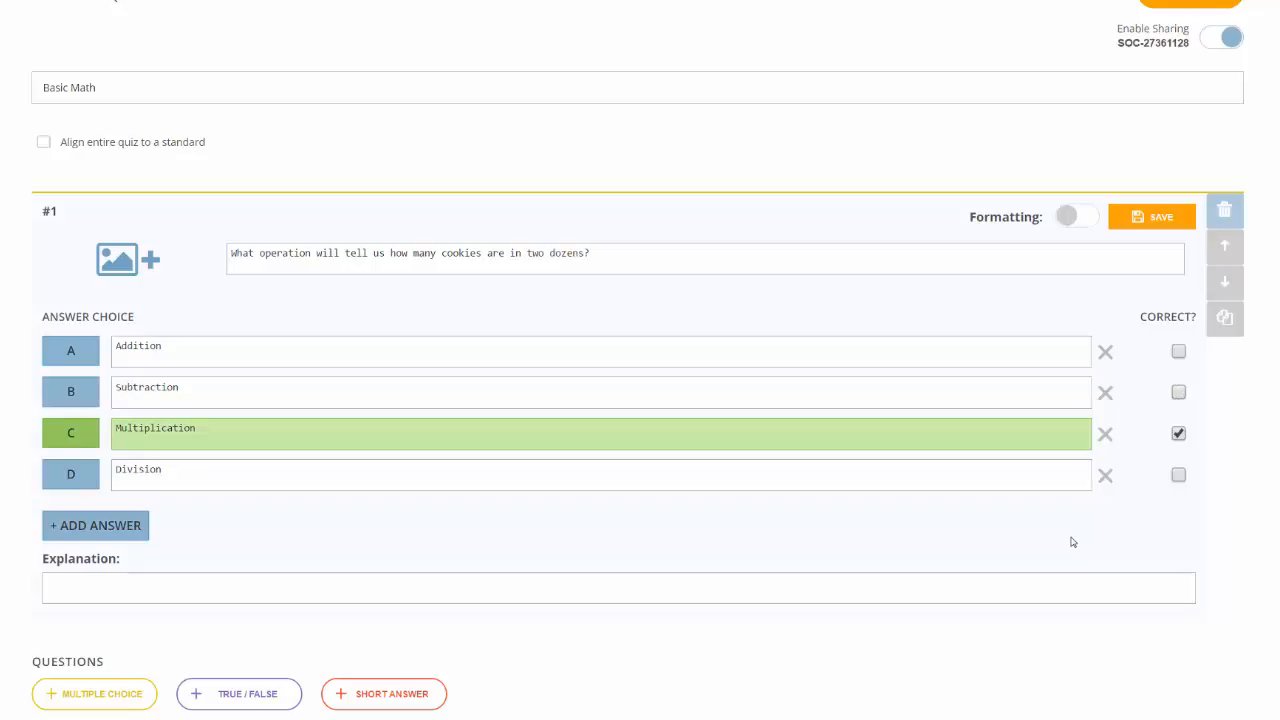
{"action": "left_click", "coordinate": [1177, 436]}
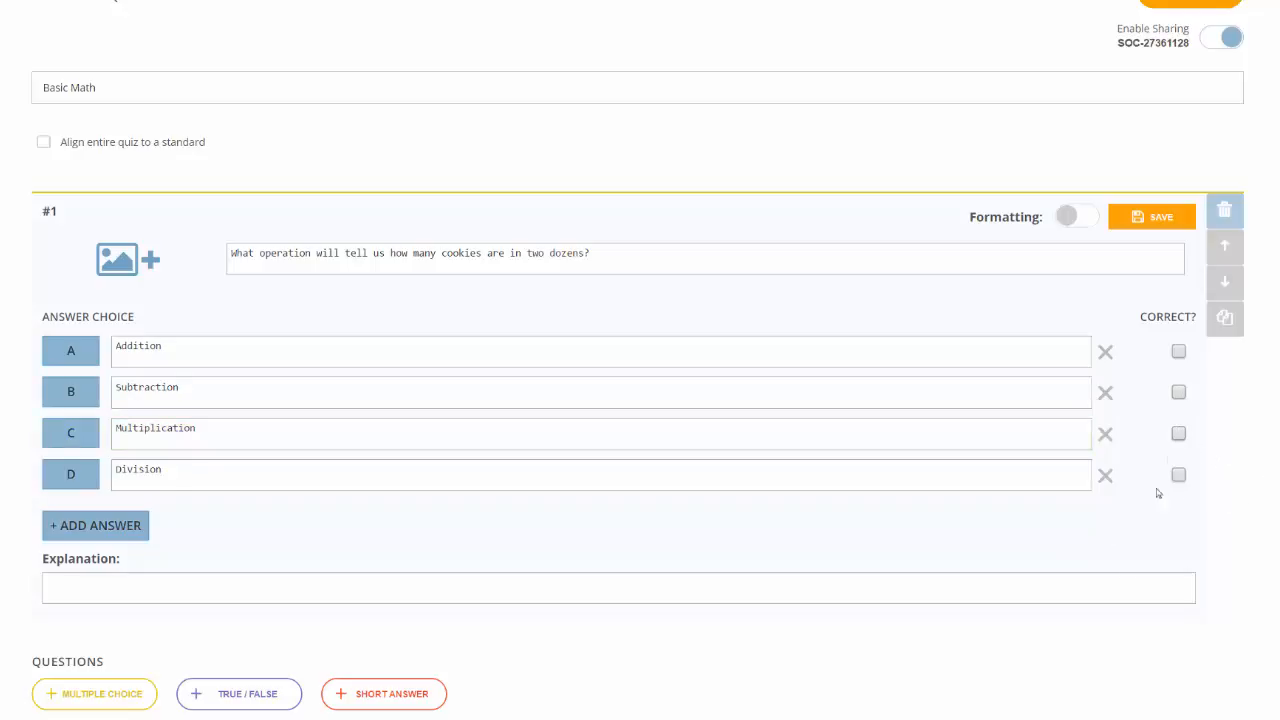
{"action": "left_click", "coordinate": [1179, 433]}
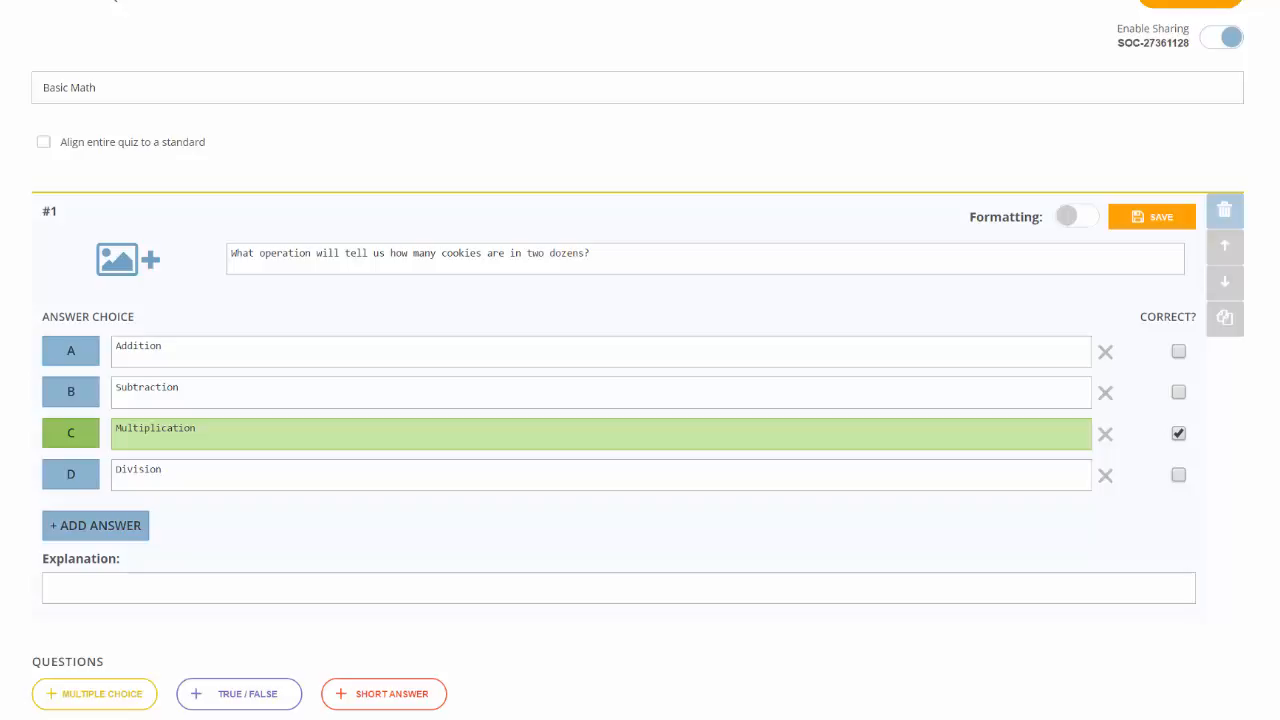
Step: Upload the flower photo from Downloads as question 1's image
{"action": "left_click", "coordinate": [133, 272]}
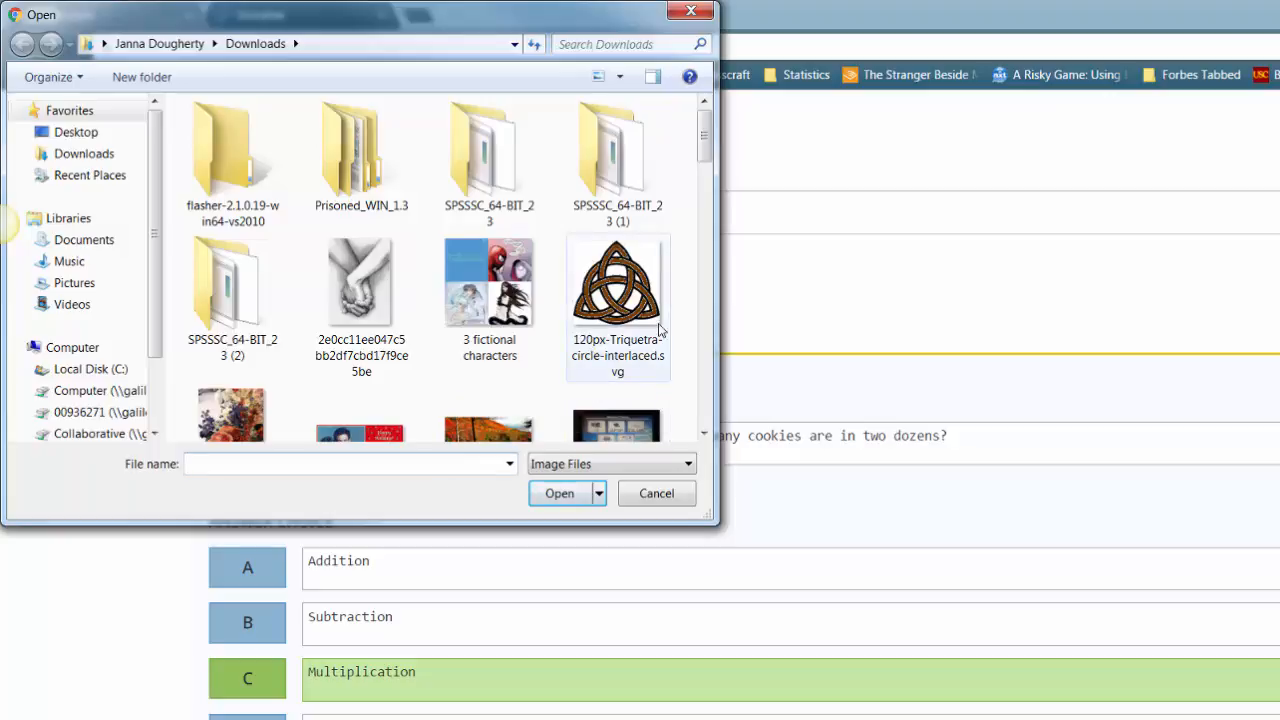
{"action": "left_click_drag", "start_coordinate": [705, 157], "coordinate": [705, 172]}
{"action": "left_click", "coordinate": [213, 357]}
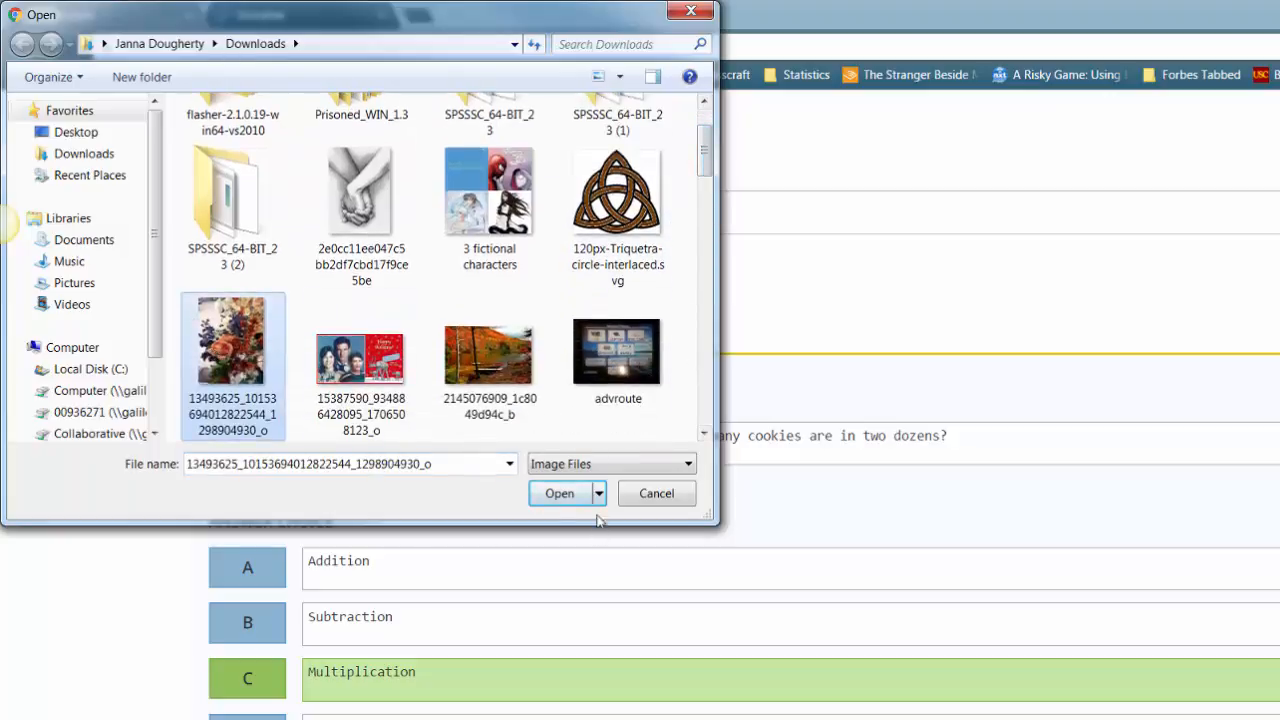
{"action": "left_click", "coordinate": [558, 494]}
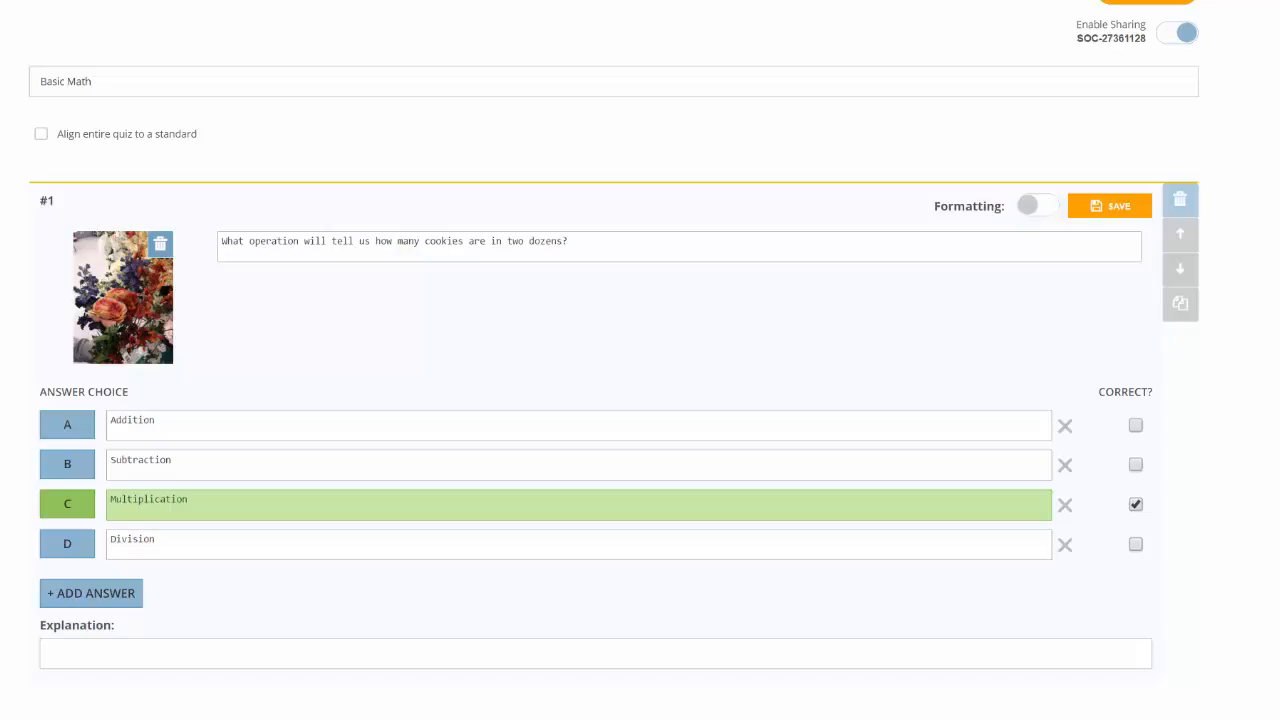
Step: Enter 'Two dozen is 2 x 12.' in question 1's Explanation box
{"action": "scroll", "coordinate": [614, 400], "scroll_direction": "down", "scroll_amount": 2}
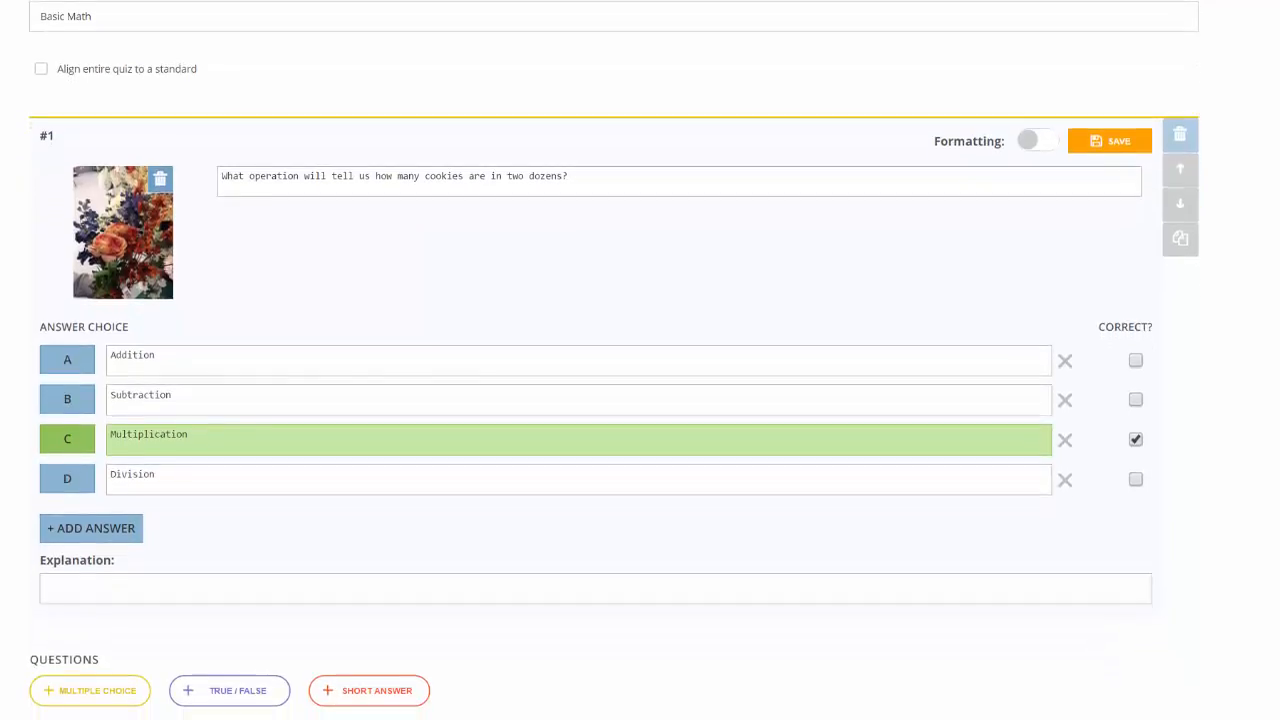
{"action": "scroll", "coordinate": [614, 354], "scroll_direction": "down", "scroll_amount": 2}
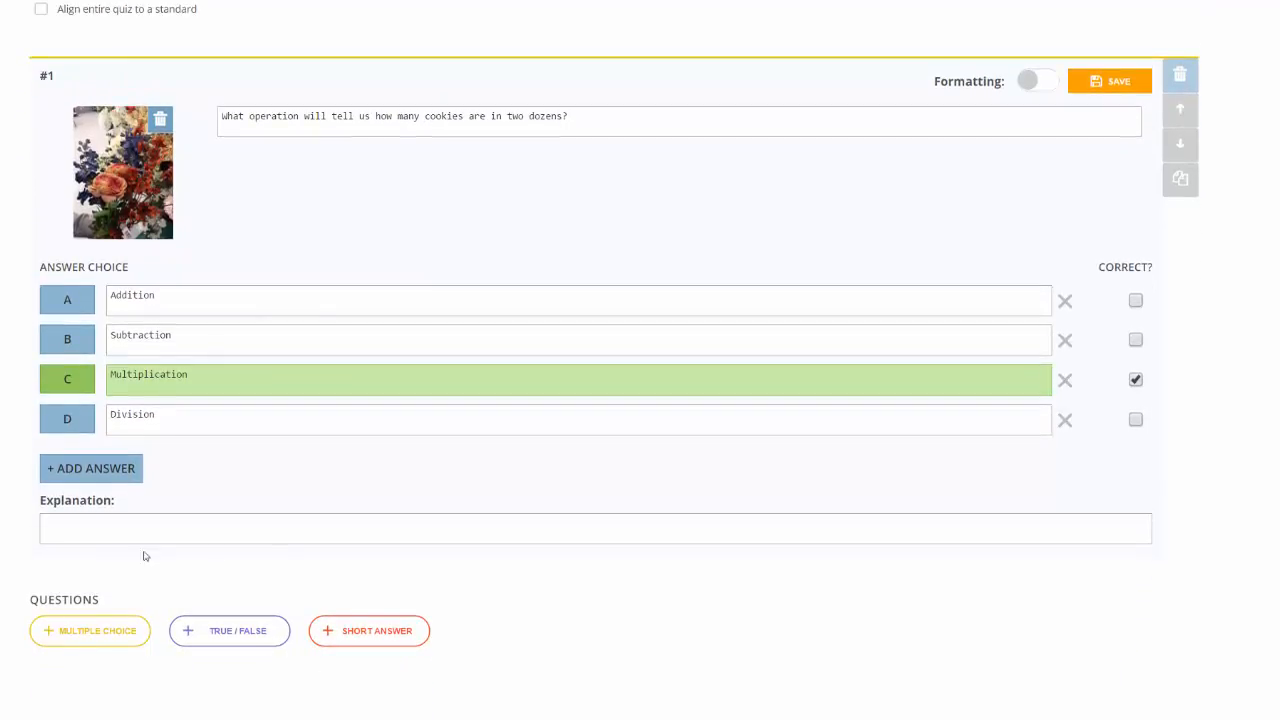
{"action": "left_click", "coordinate": [147, 531]}
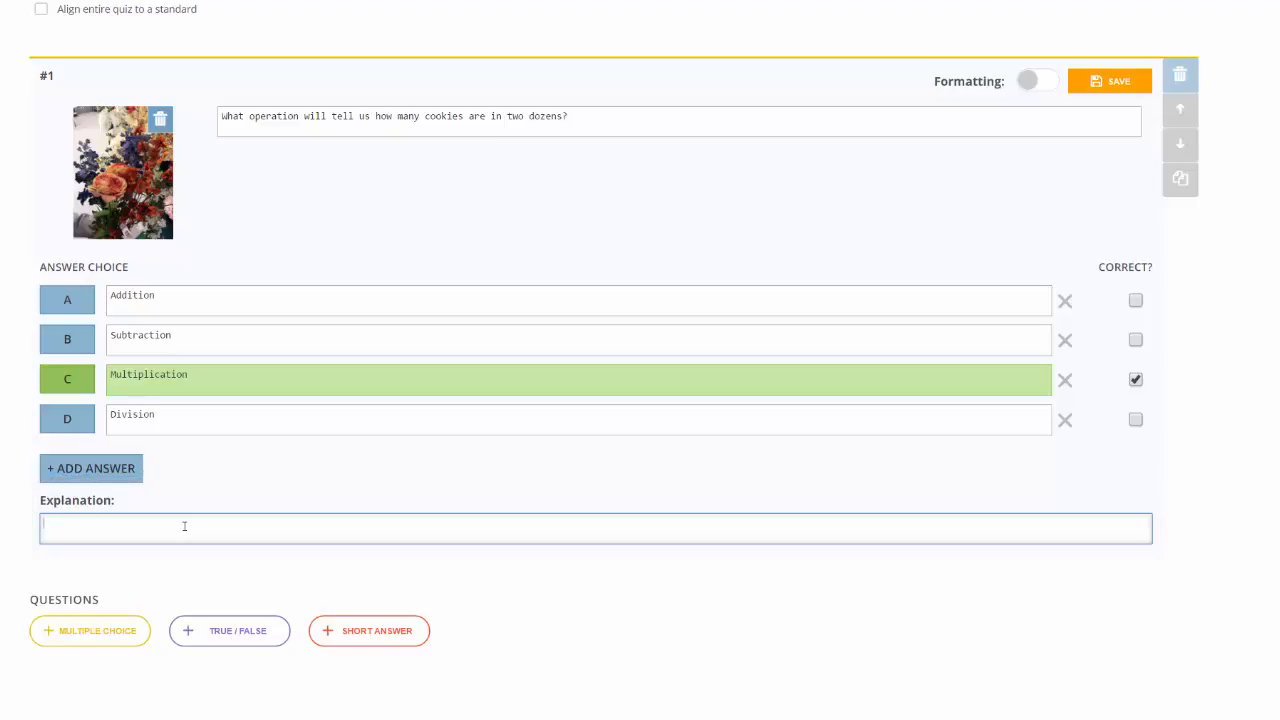
{"action": "type", "text": "Two dozen is 2 x 12."}
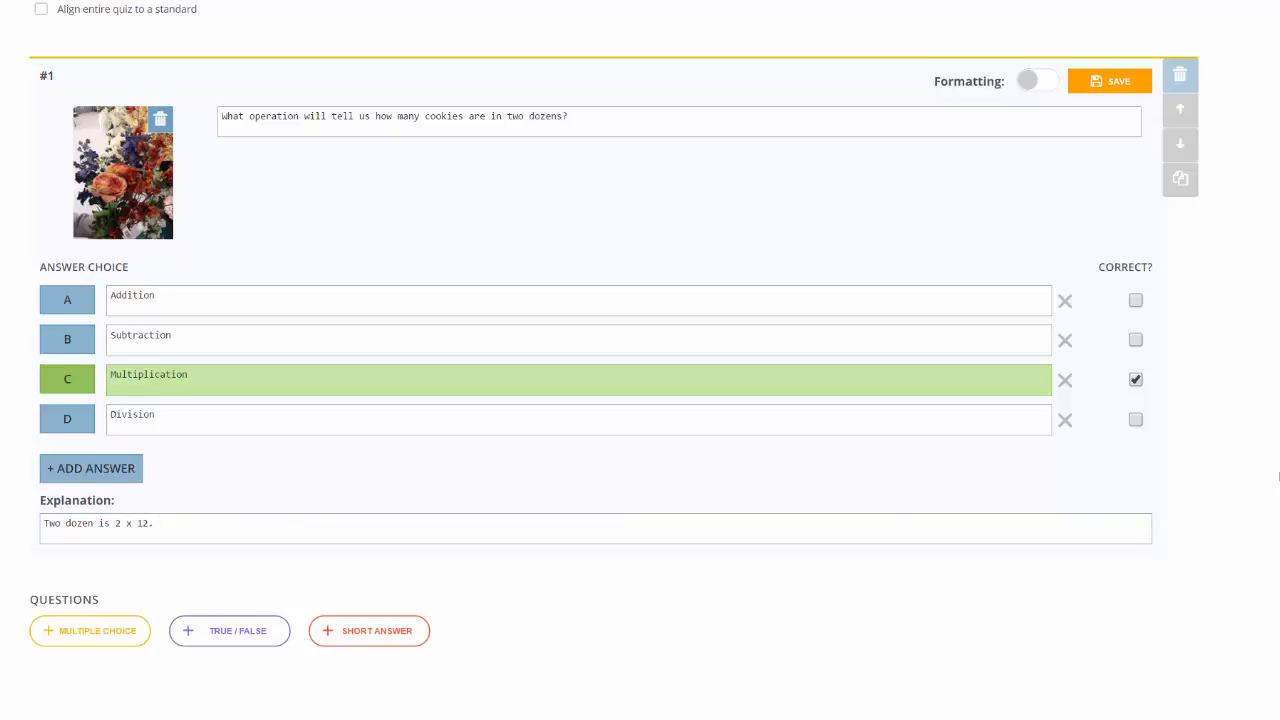
Step: Add true/false question 2, 'Two Plus Two is four.', with True marked correct
{"action": "left_click", "coordinate": [238, 646]}
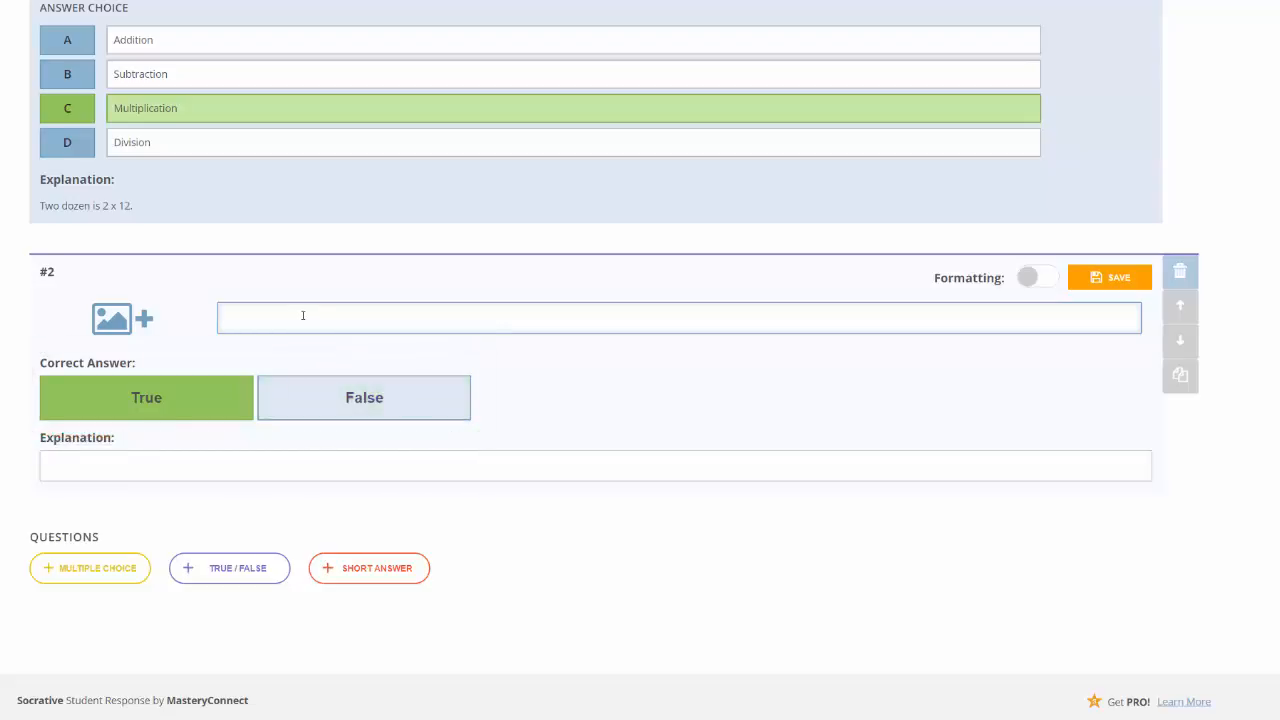
{"action": "type", "text": "Two Plus Two is four."}
{"action": "left_click", "coordinate": [201, 403]}
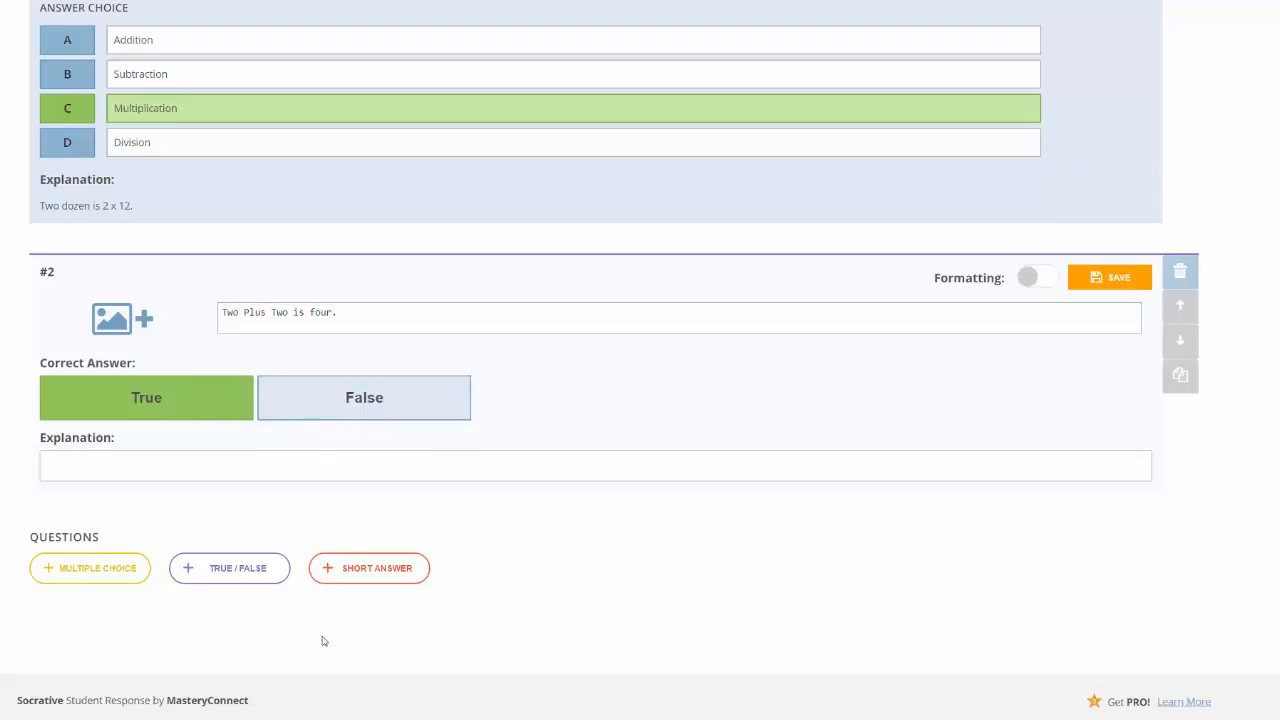
Step: Add short-answer question 3 with the text 'How many cookies are in two dozens?'
{"action": "left_click", "coordinate": [364, 569]}
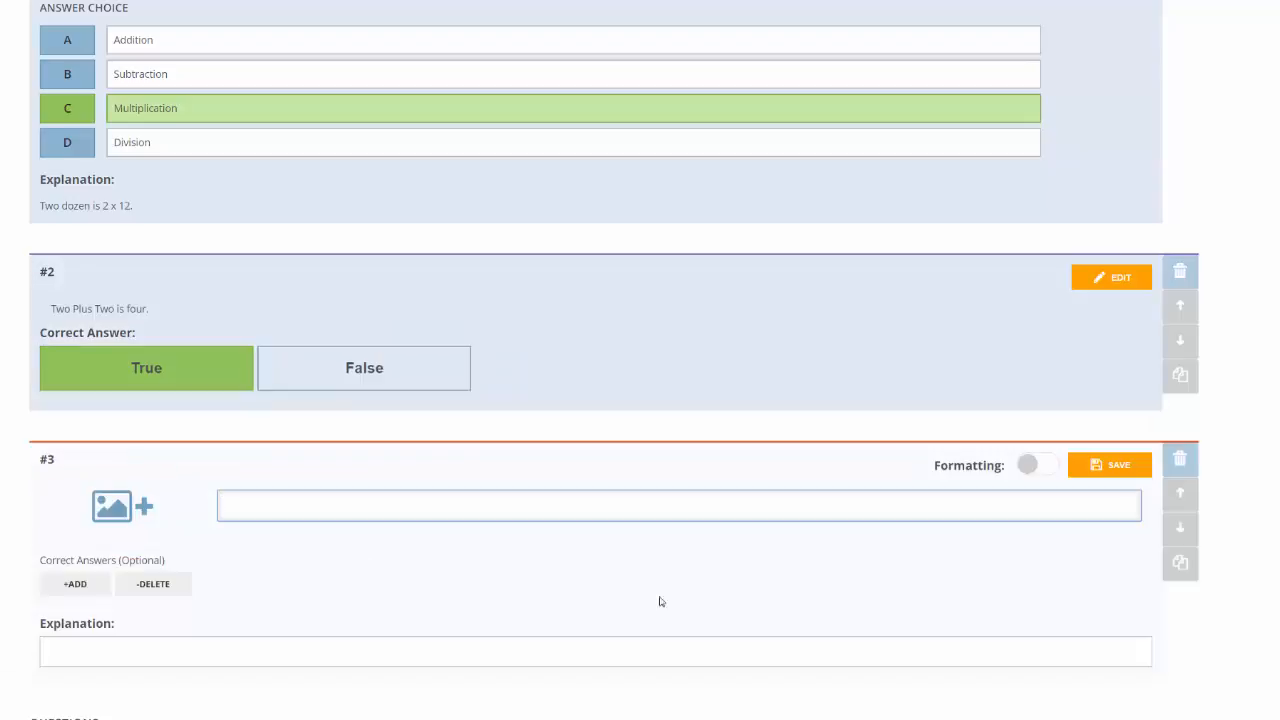
{"action": "scroll", "coordinate": [877, 589], "scroll_direction": "down", "scroll_amount": 2}
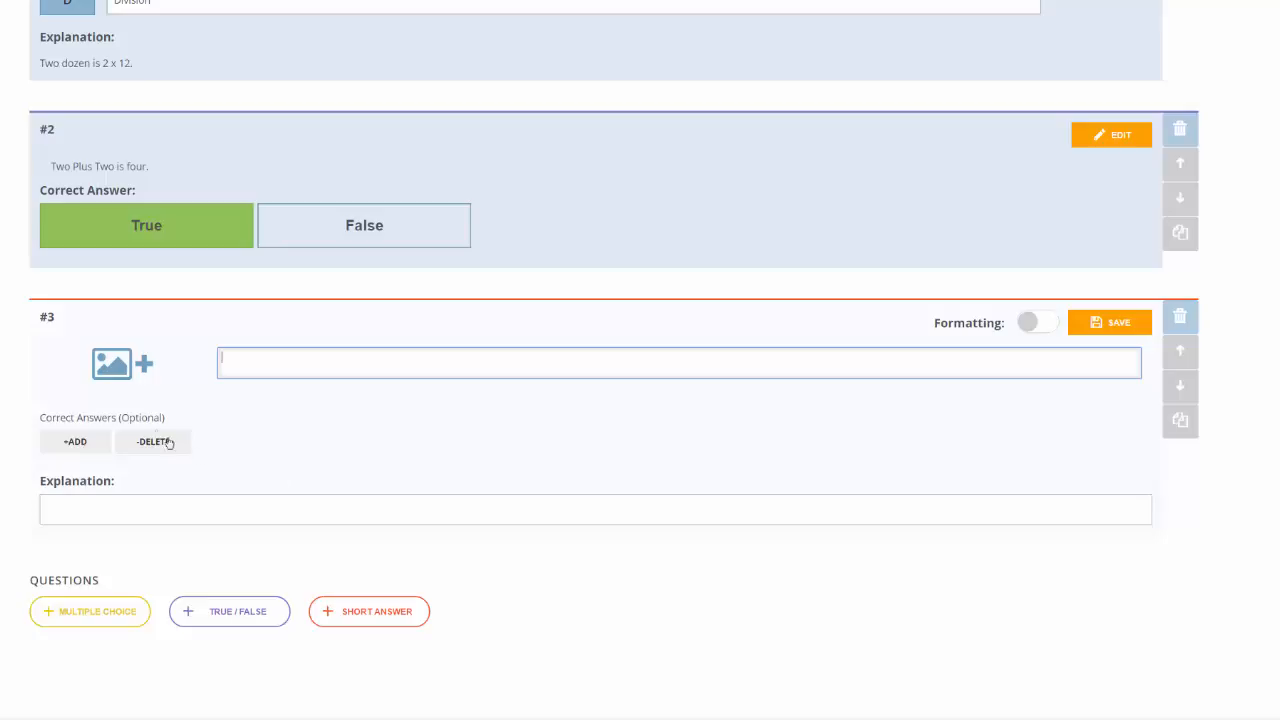
{"action": "left_click", "coordinate": [76, 442]}
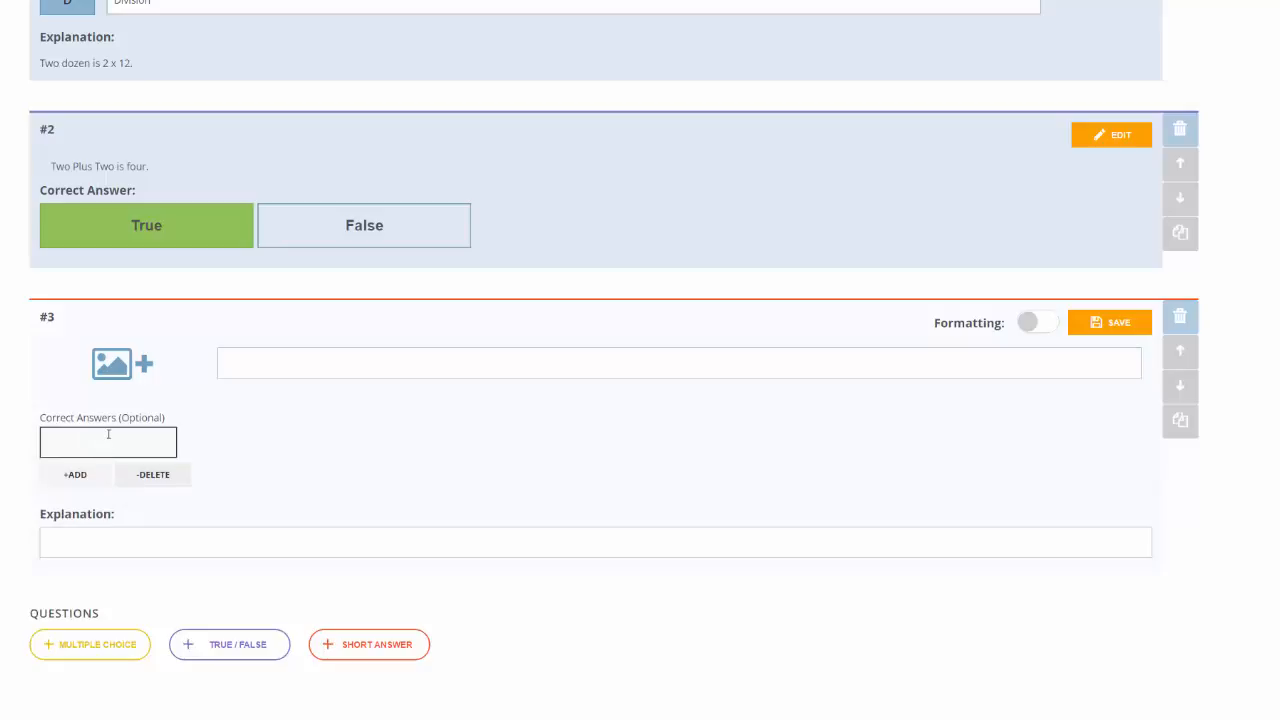
{"action": "left_click", "coordinate": [383, 364]}
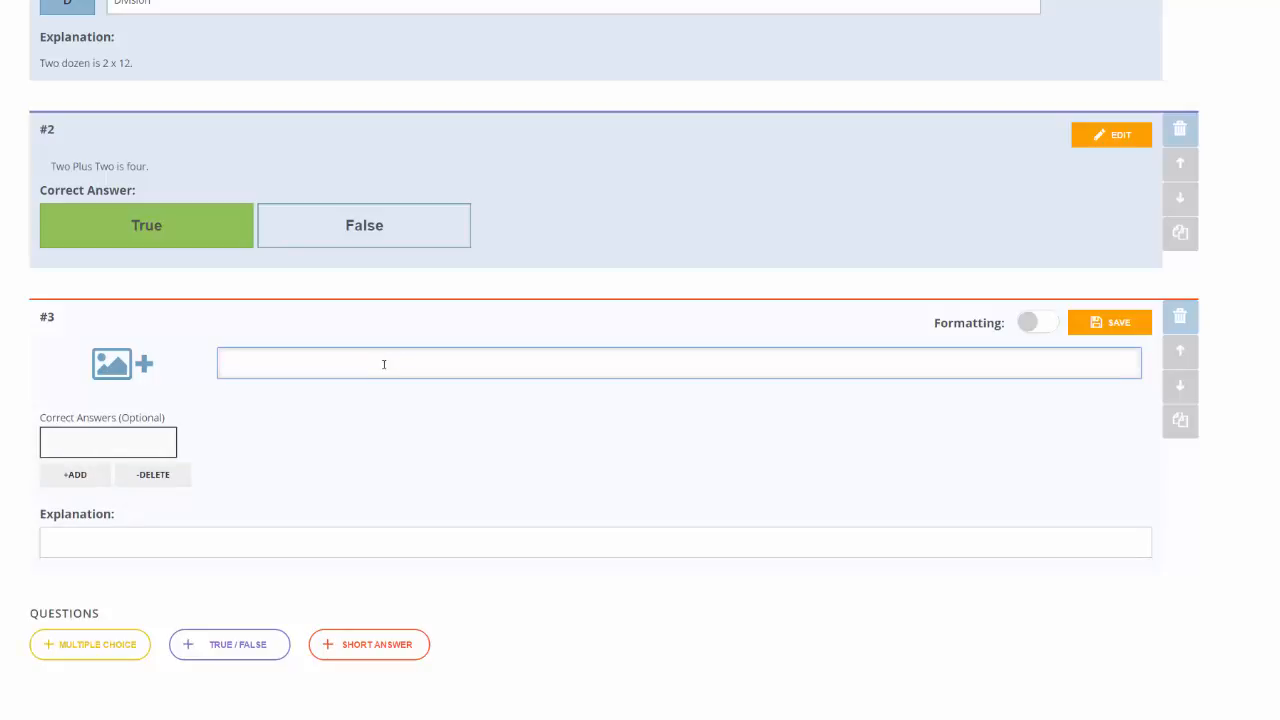
{"action": "type", "text": "HOw"}
{"action": "key", "text": "BackSpace"}
{"action": "key", "text": "BackSpace"}
{"action": "type", "text": "ow many cookies are in two dozens?"}
Step: Enter 24 as a correct answer, then delete that answer entry
{"action": "left_click", "coordinate": [117, 445]}
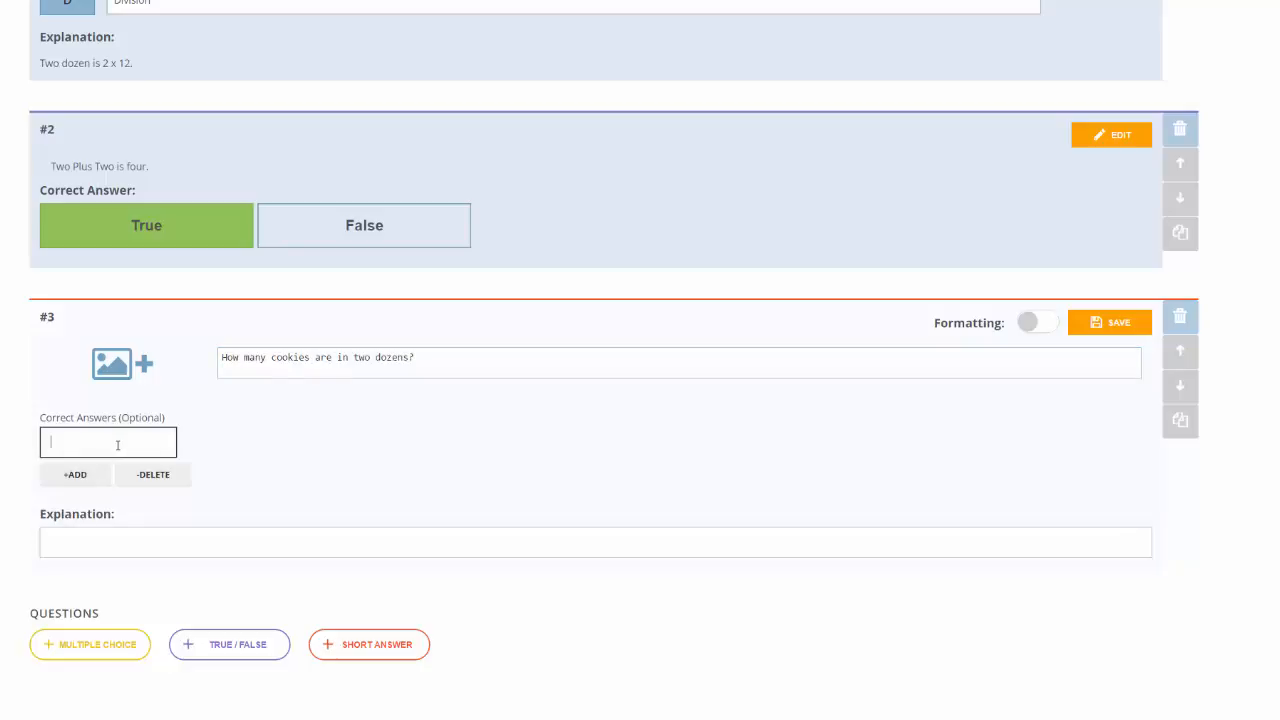
{"action": "type", "text": "24"}
{"action": "double_click", "coordinate": [98, 444]}
{"action": "left_click", "coordinate": [255, 460]}
{"action": "left_click", "coordinate": [178, 485]}
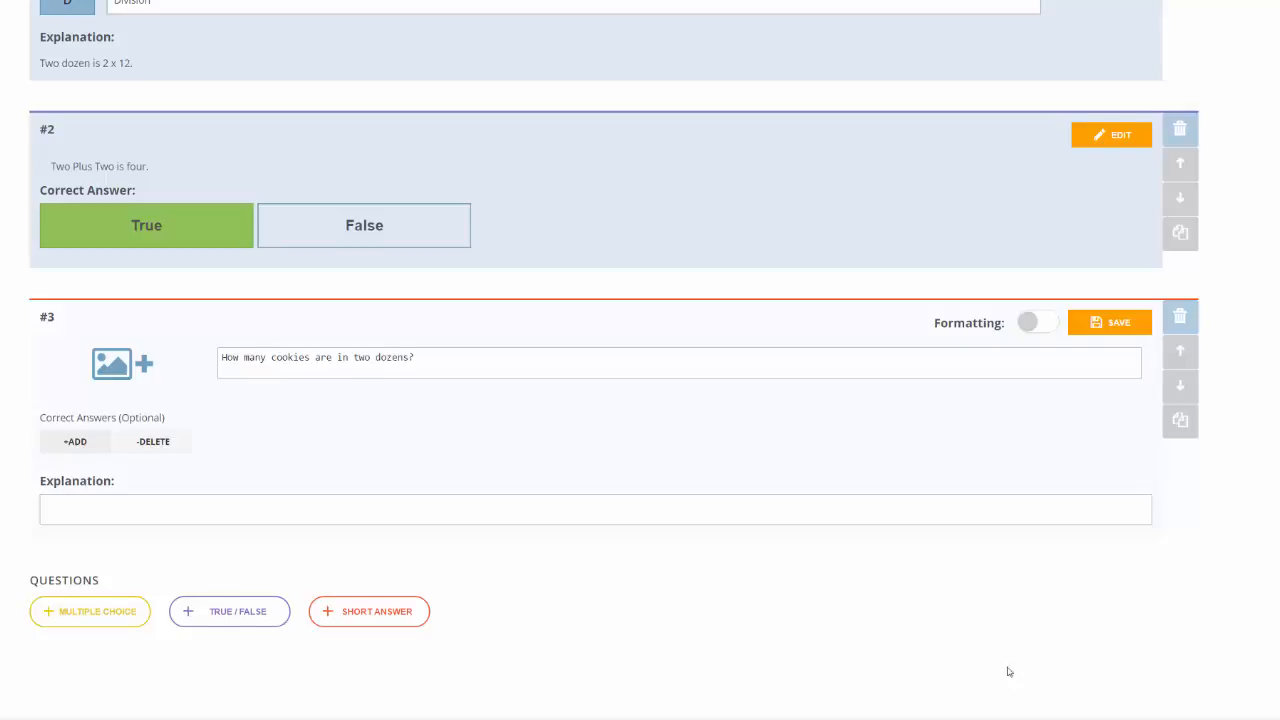
{"action": "scroll", "coordinate": [1006, 672], "scroll_direction": "down", "scroll_amount": 1}
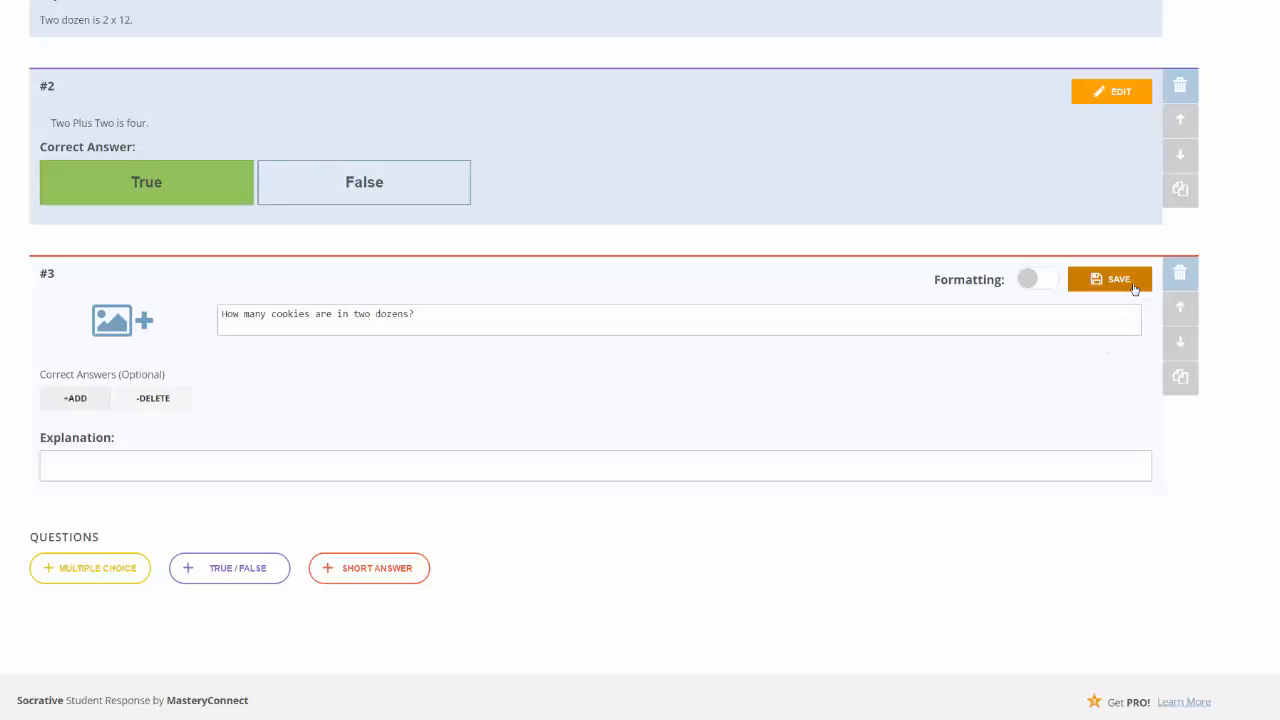
Step: Save question 3, then save and exit the Basic Math quiz editor
{"action": "left_click", "coordinate": [1134, 289]}
{"action": "scroll", "coordinate": [1168, 410], "scroll_direction": "up", "scroll_amount": 10}
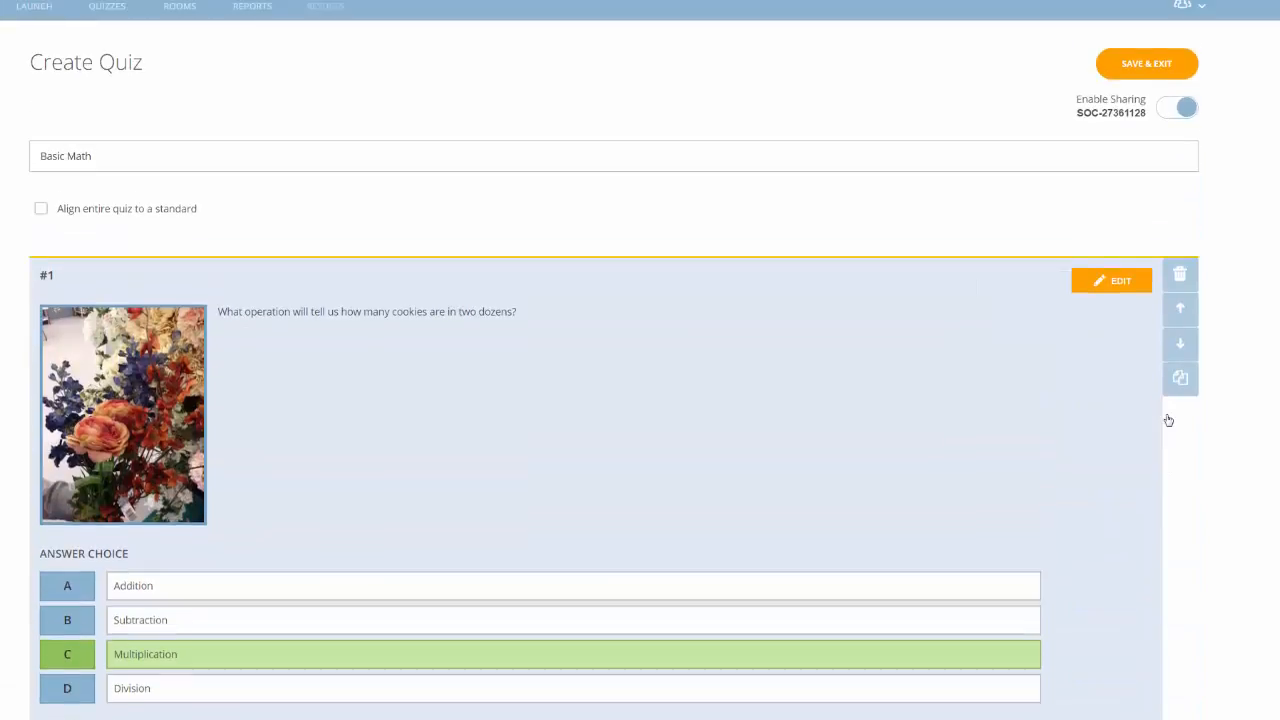
{"action": "scroll", "coordinate": [1168, 420], "scroll_direction": "up", "scroll_amount": 1}
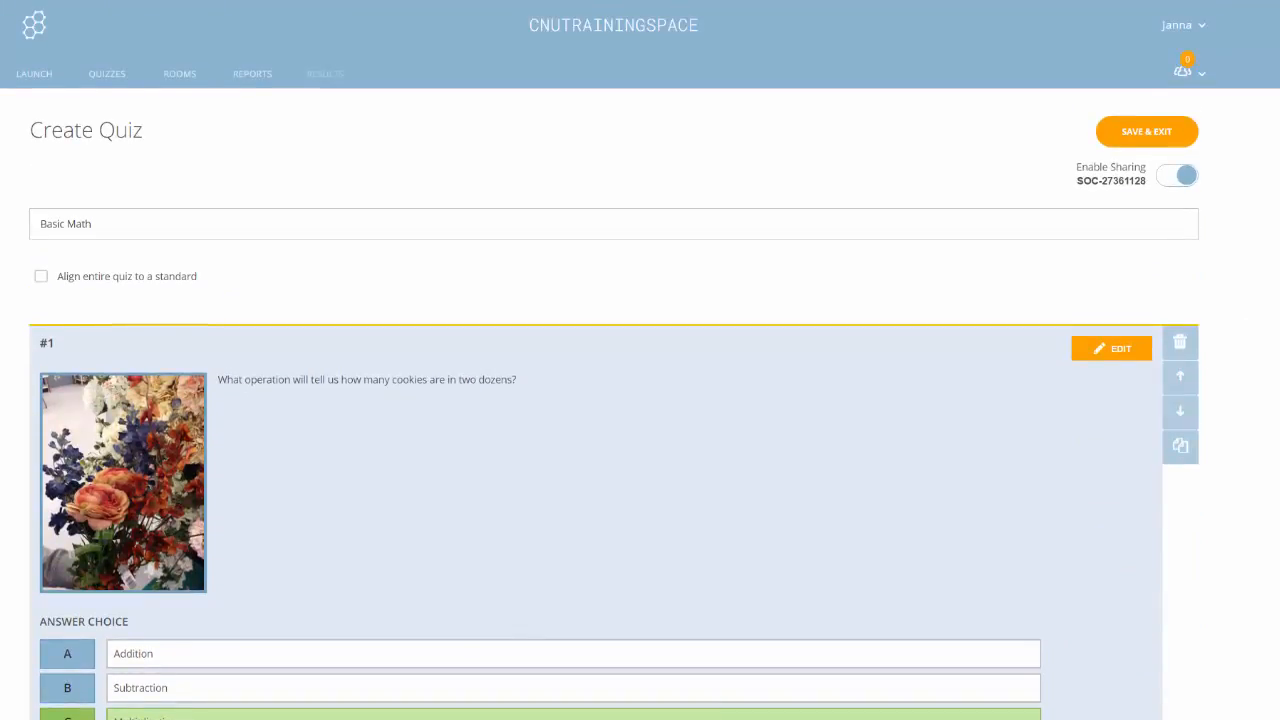
{"action": "left_click", "coordinate": [1192, 143]}
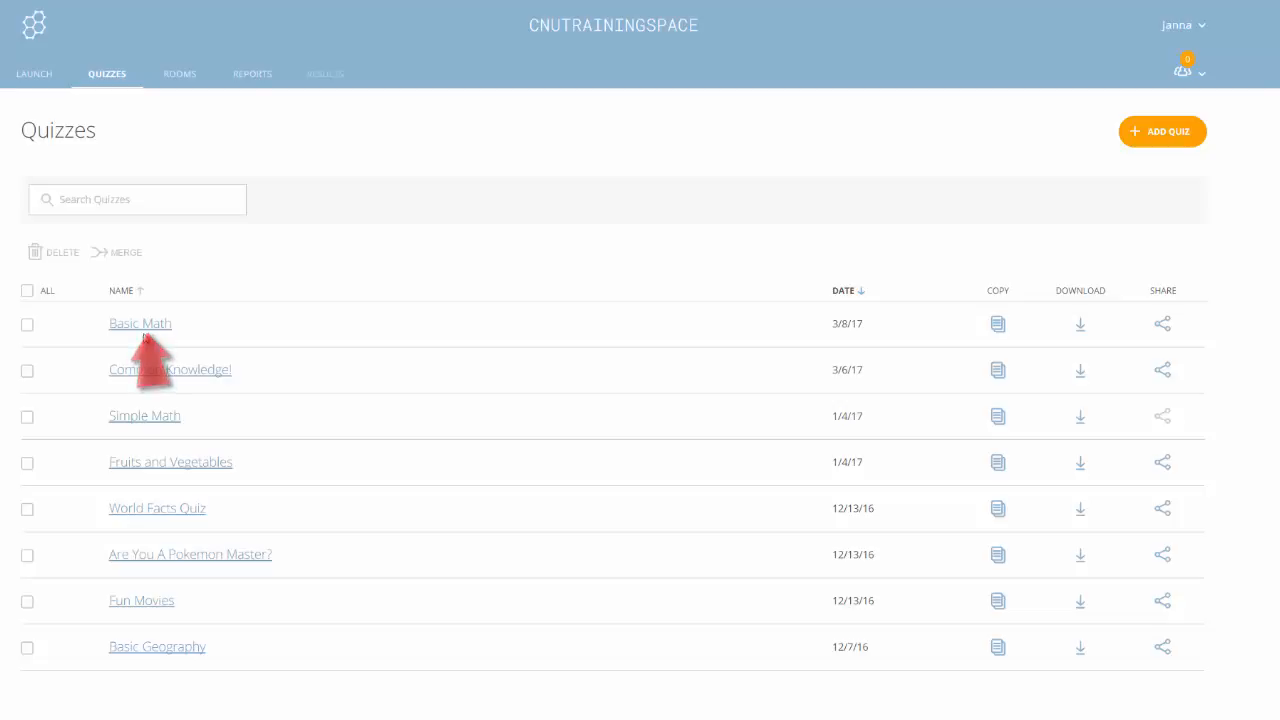
Step: Reopen Basic Math, save and exit again, and bring up its Share Quiz import URL
{"action": "left_click", "coordinate": [148, 326]}
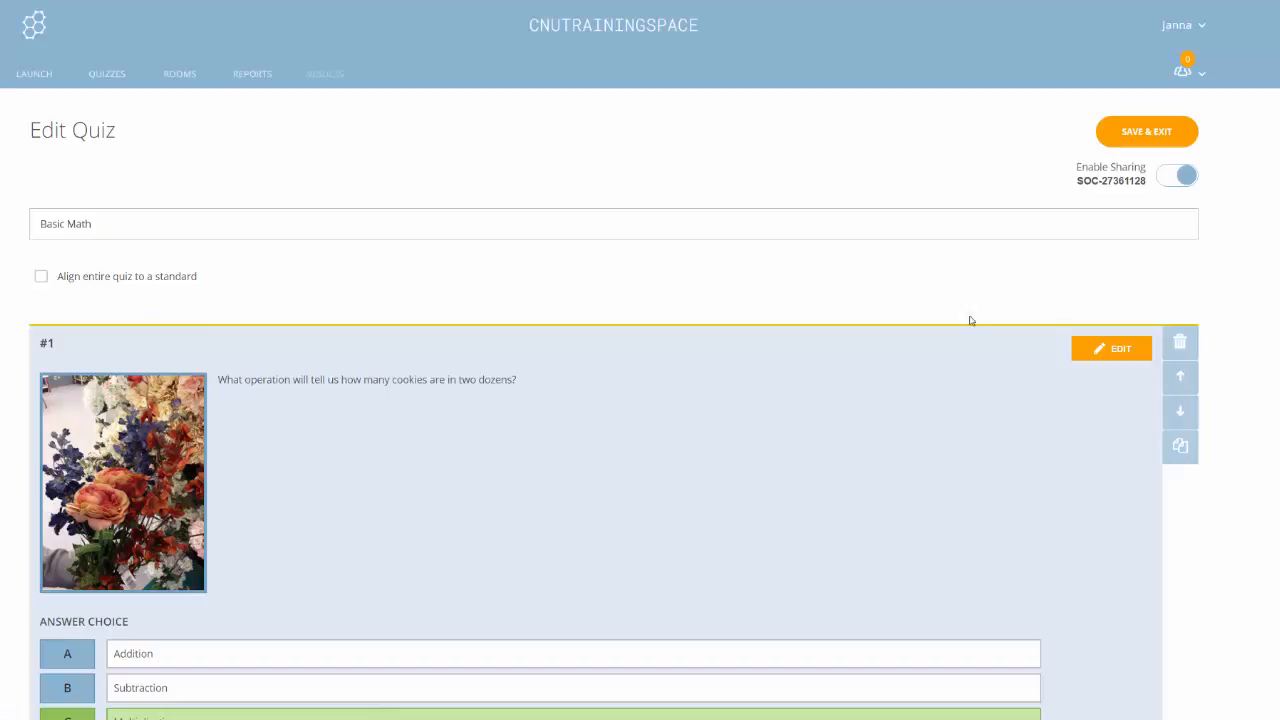
{"action": "left_click", "coordinate": [1146, 131]}
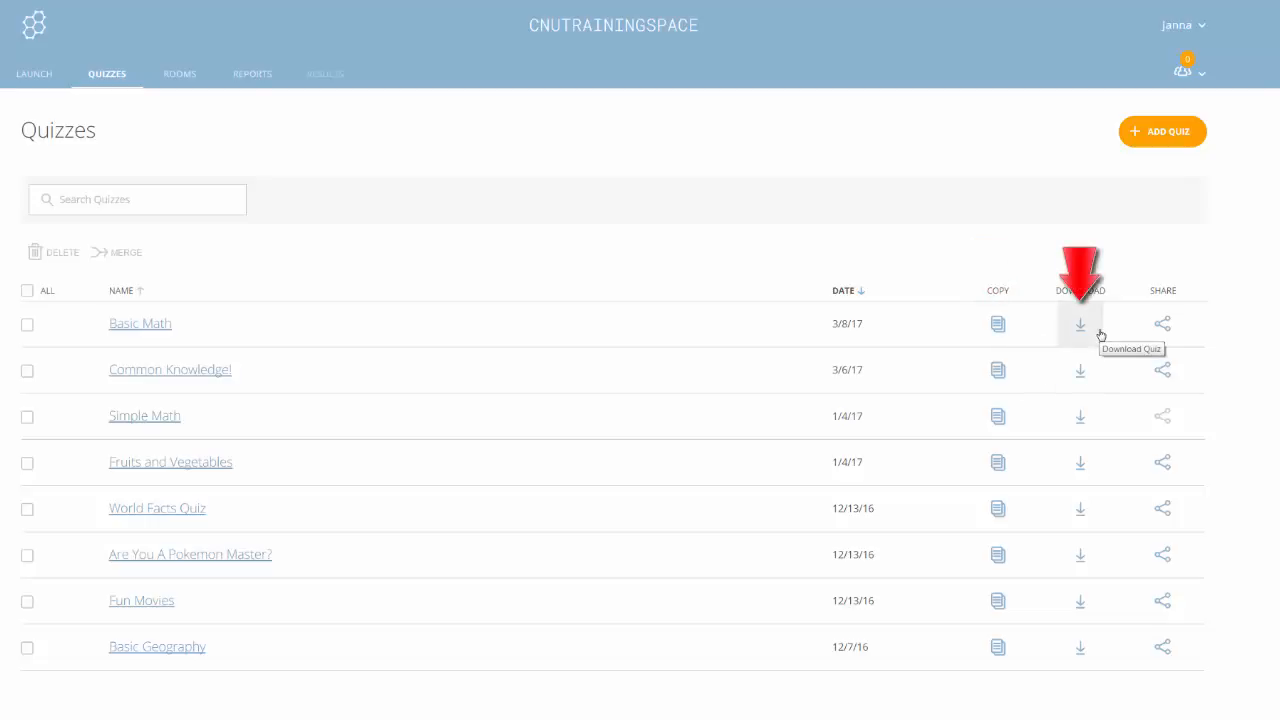
{"action": "left_click", "coordinate": [1165, 329]}
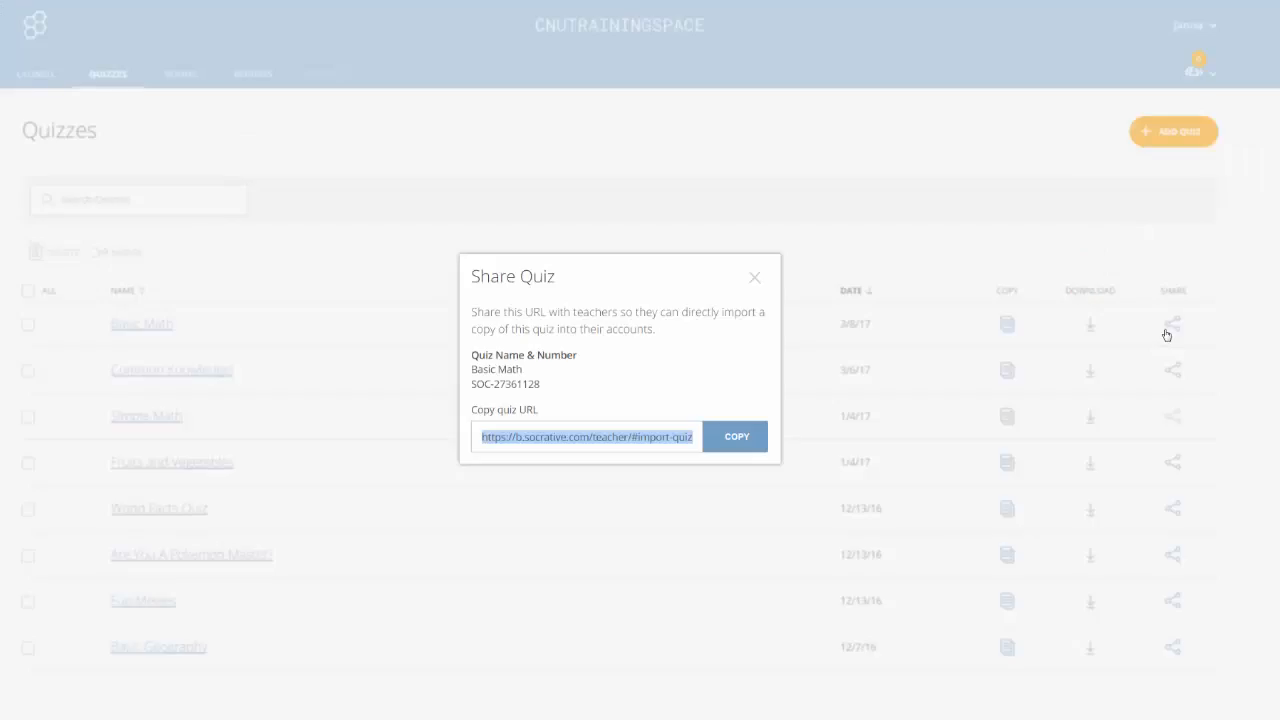